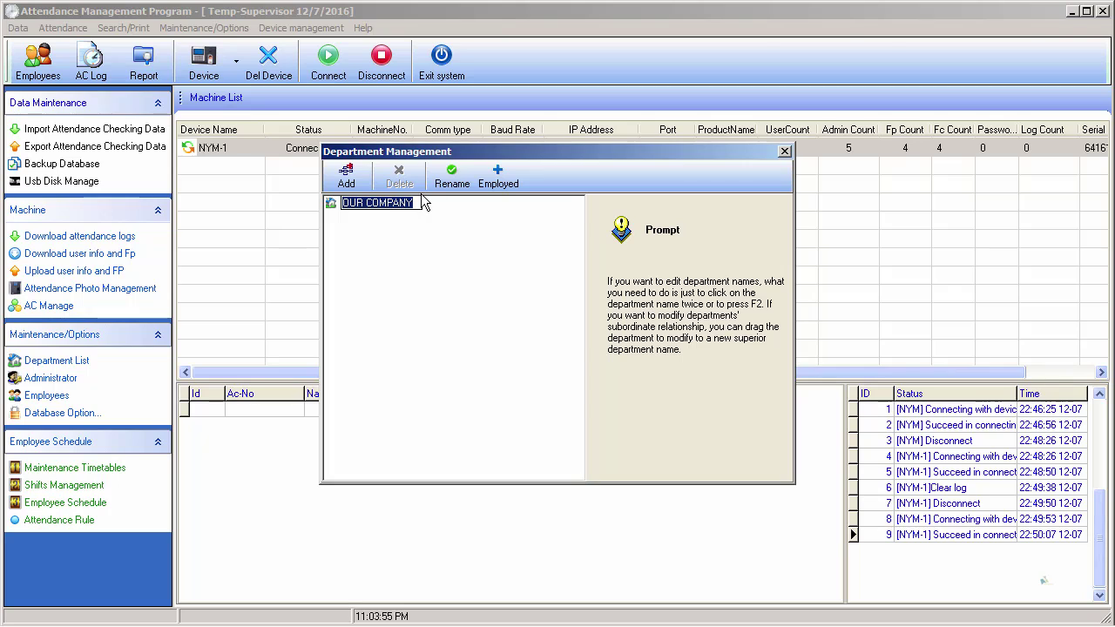
# - Rename the top department from OUR COMPANY to ONLINERANA and start adding a new department
pyautogui.write('onlin')
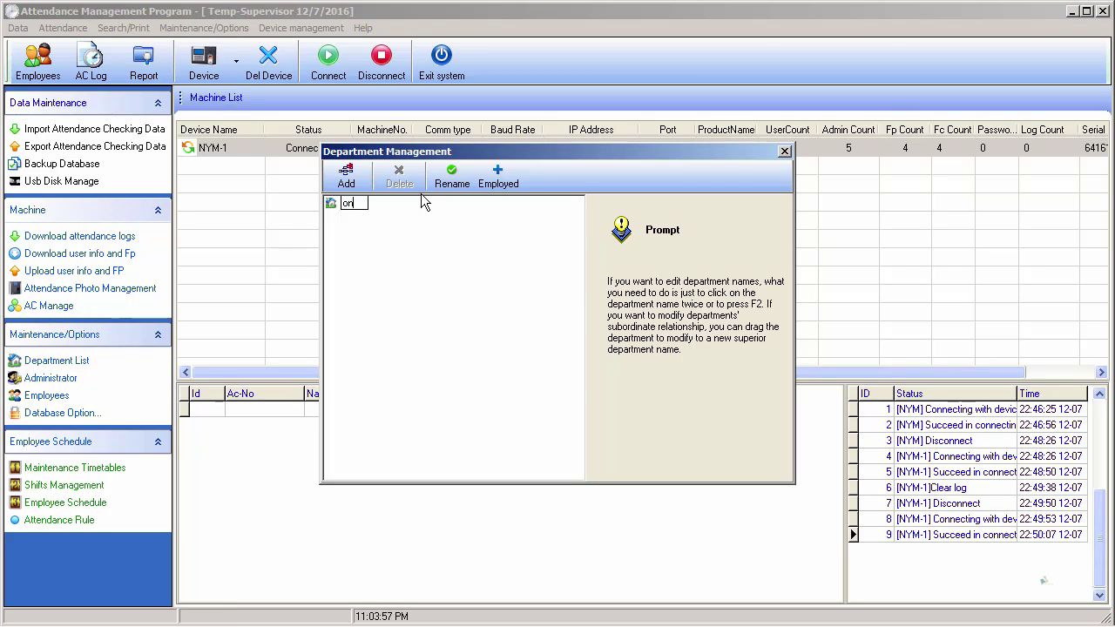
pyautogui.press('BackSpace')
pyautogui.press('BackSpace')
pyautogui.press('BackSpace')
pyautogui.press('BackSpace')
pyautogui.press('BackSpace')
pyautogui.write('0')
pyautogui.write('N')
pyautogui.write('LINERAN')
pyautogui.write('A')
pyautogui.press('Return')
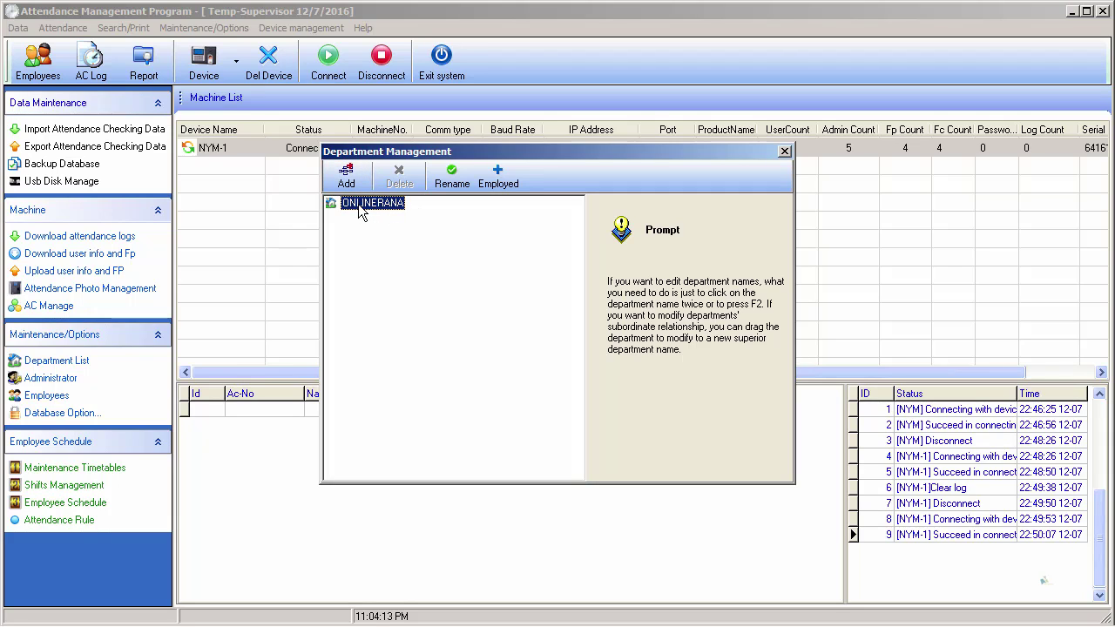
pyautogui.click(346, 179)
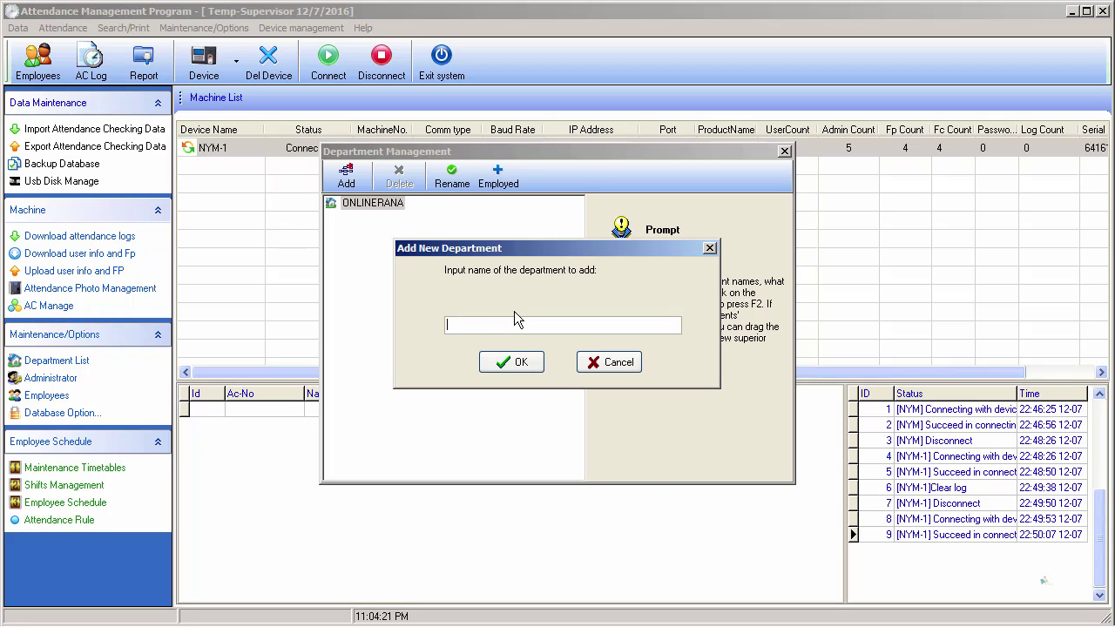
# - Add the IT and ACCOUNT departments under ONLINERANA
pyautogui.write('IT')
pyautogui.click(508, 364)
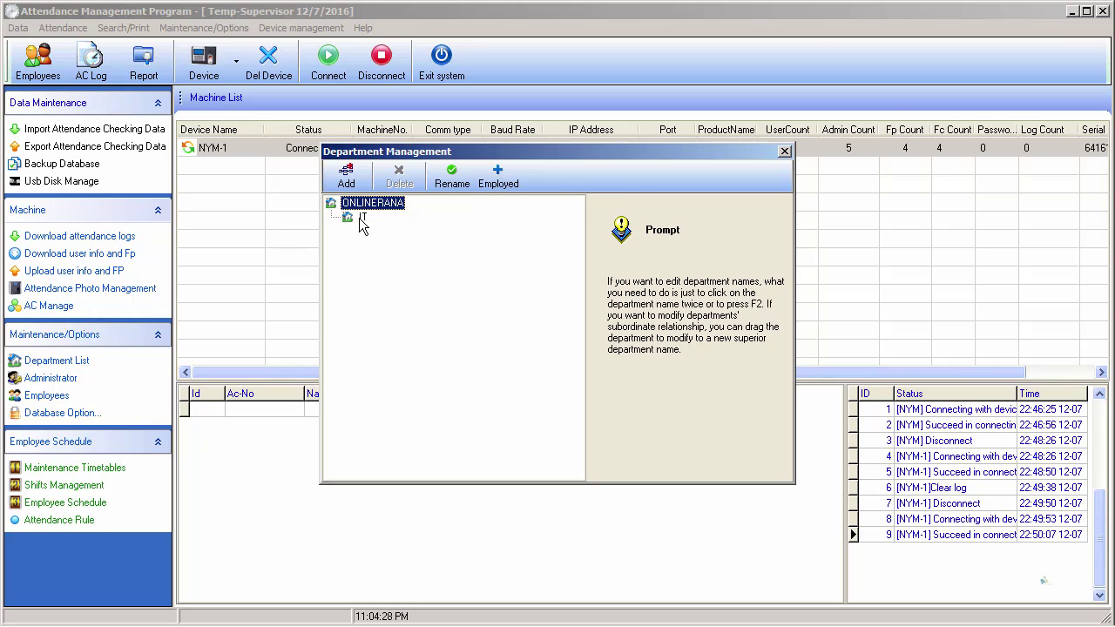
pyautogui.moveTo(363, 223); pyautogui.dragTo(367, 210)
pyautogui.click(347, 179)
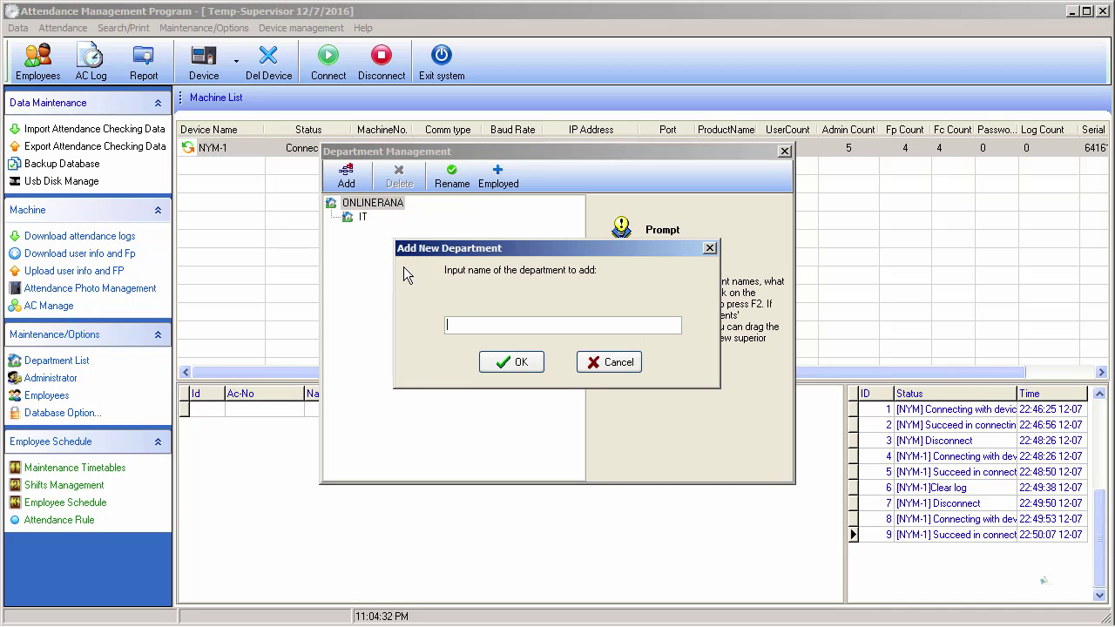
pyautogui.write('ACCOUNT')
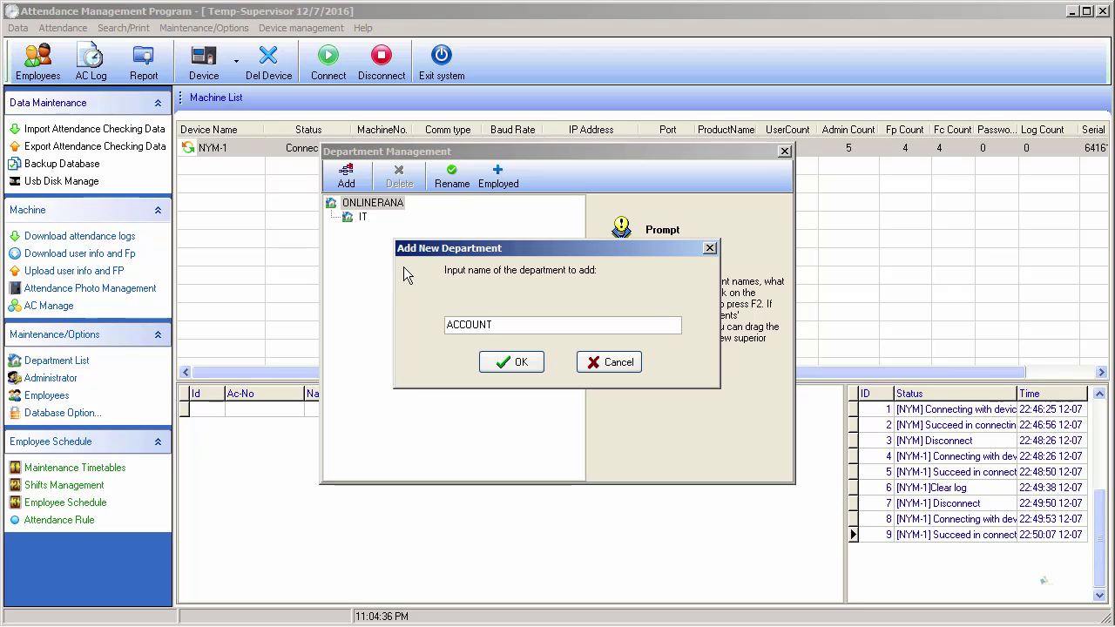
pyautogui.click(519, 362)
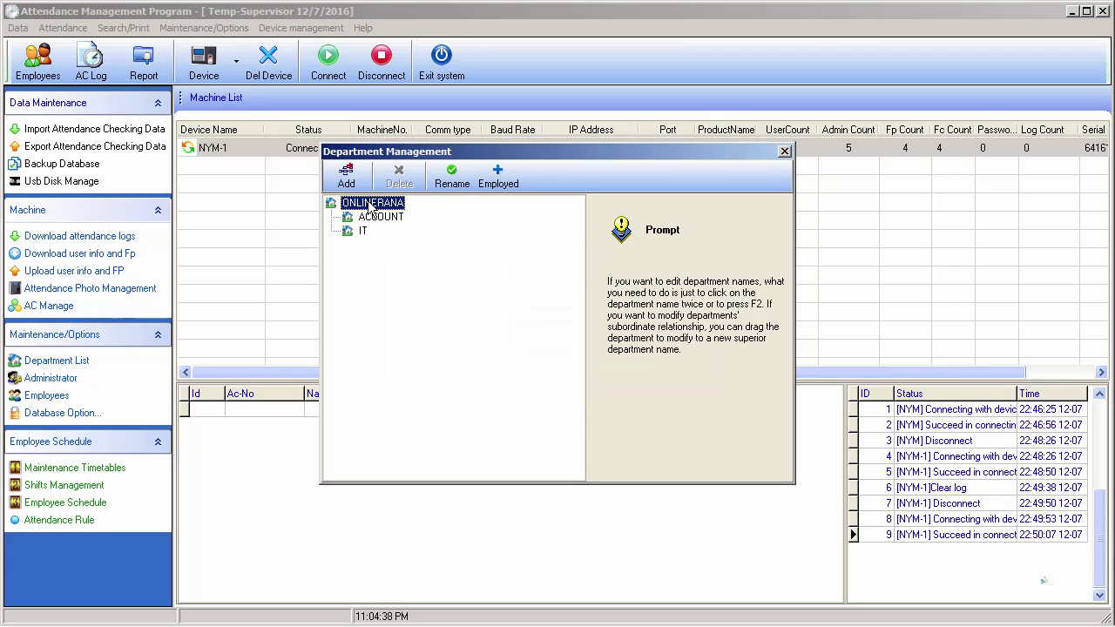
pyautogui.click(372, 216)
pyautogui.click(371, 206)
# - Add an HR department under ONLINERANA, then select HR as the next parent
pyautogui.click(347, 177)
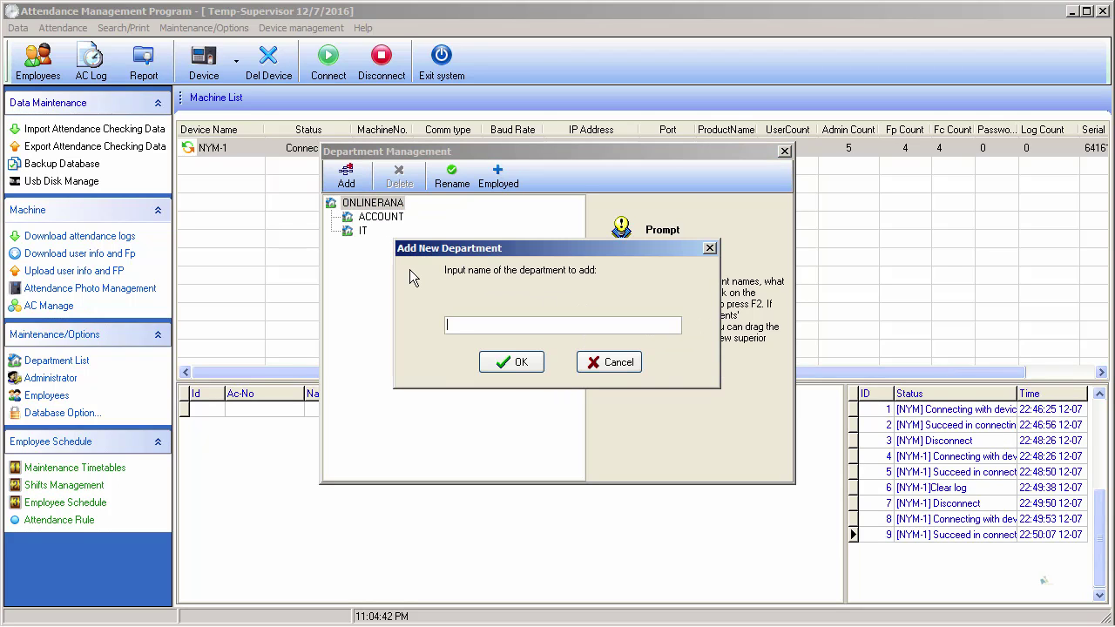
pyautogui.write('HR')
pyautogui.click(520, 363)
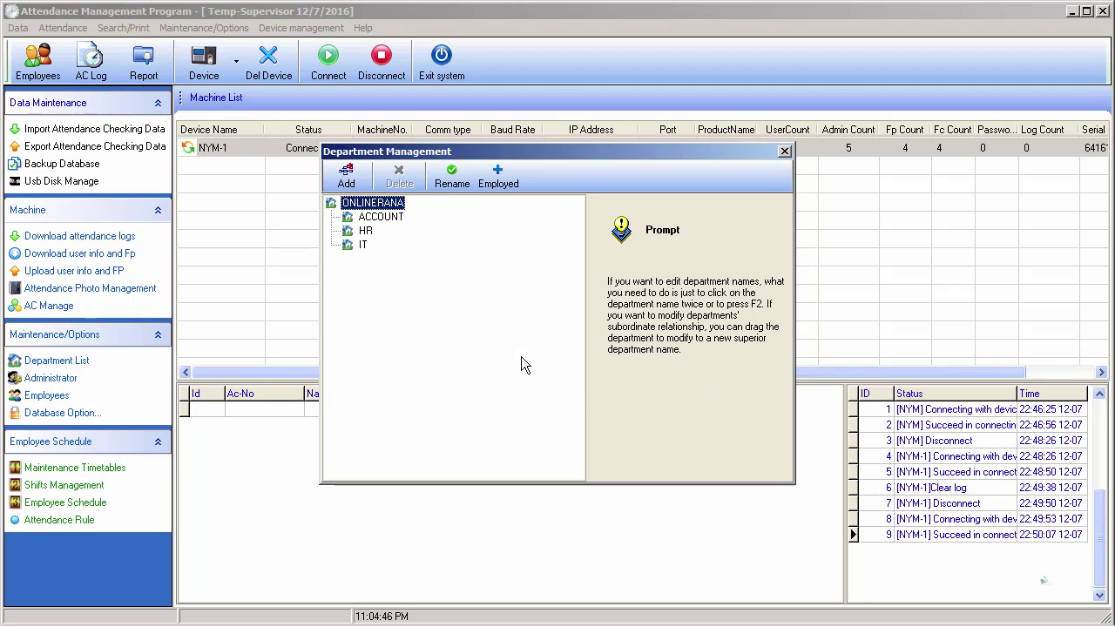
pyautogui.click(376, 218)
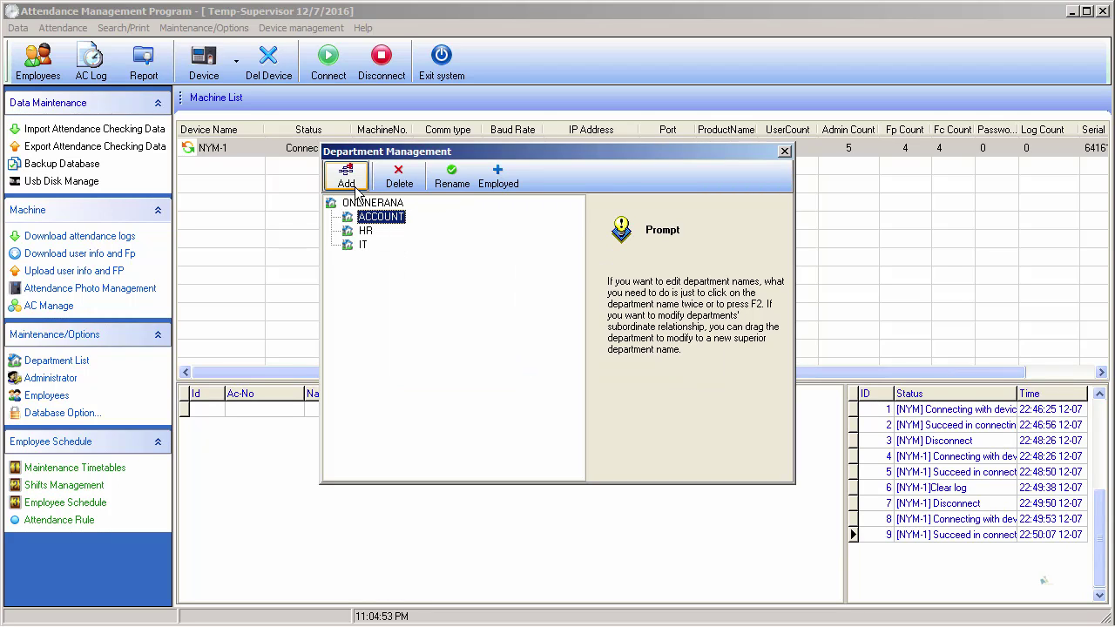
pyautogui.click(363, 245)
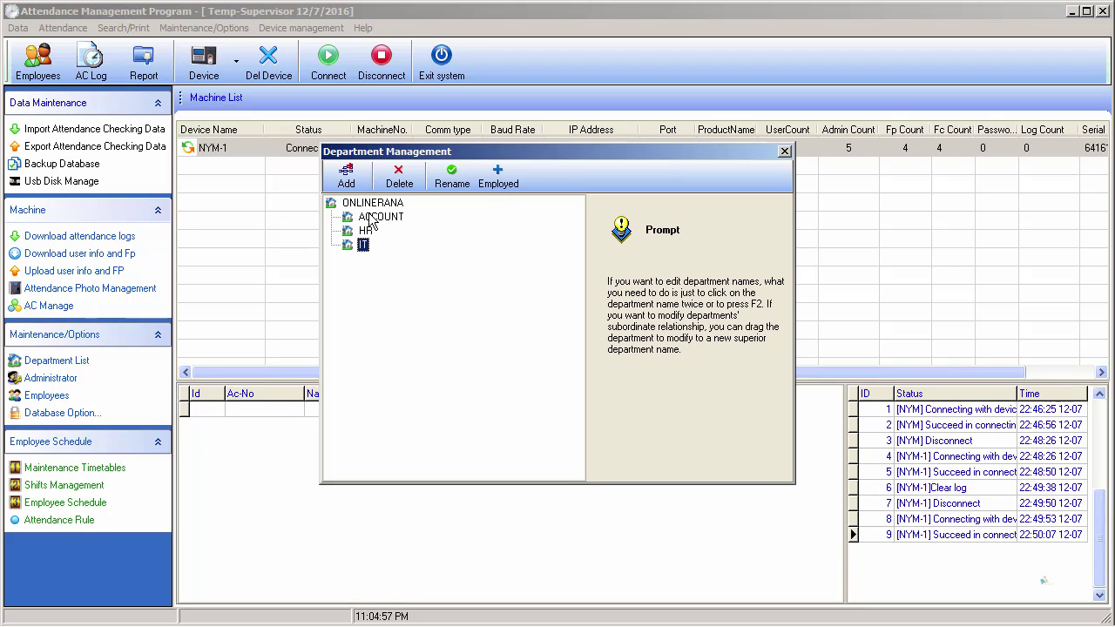
pyautogui.click(371, 218)
pyautogui.click(365, 232)
# - Create an ADMIN department under HR, then select it and choose Rename
pyautogui.click(346, 177)
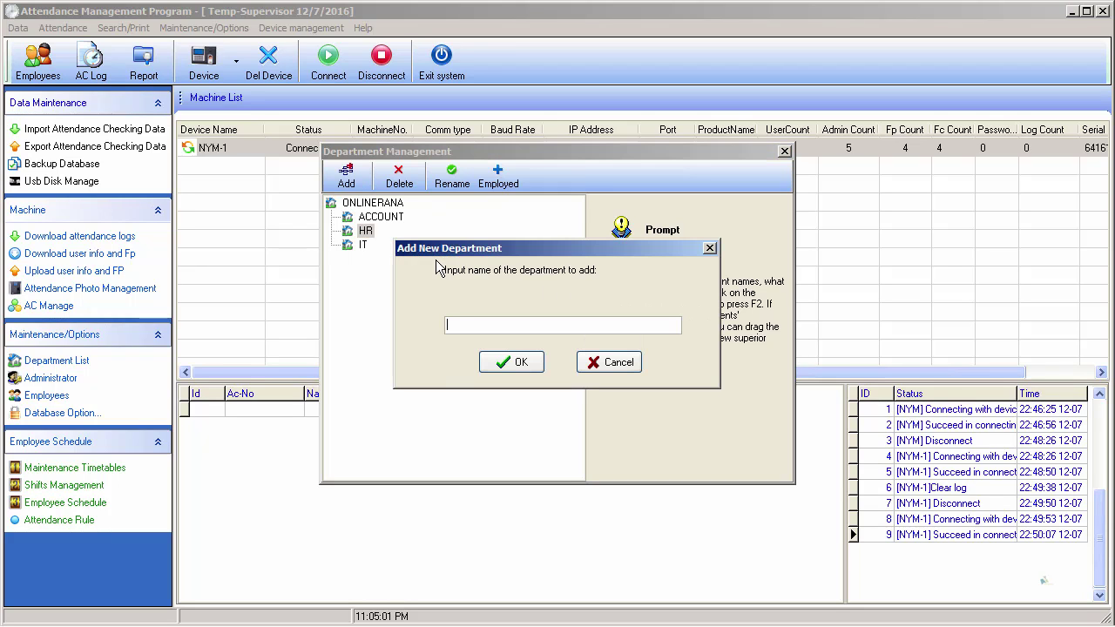
pyautogui.write('AD')
pyautogui.press('BackSpace')
pyautogui.write('DMIN')
pyautogui.click(518, 368)
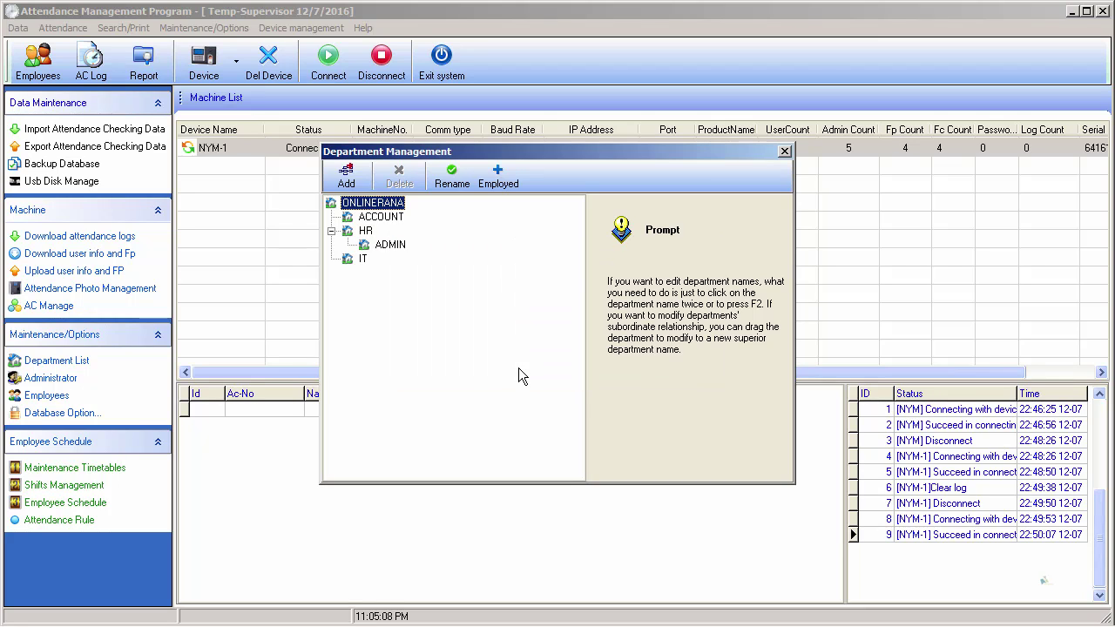
pyautogui.click(383, 247)
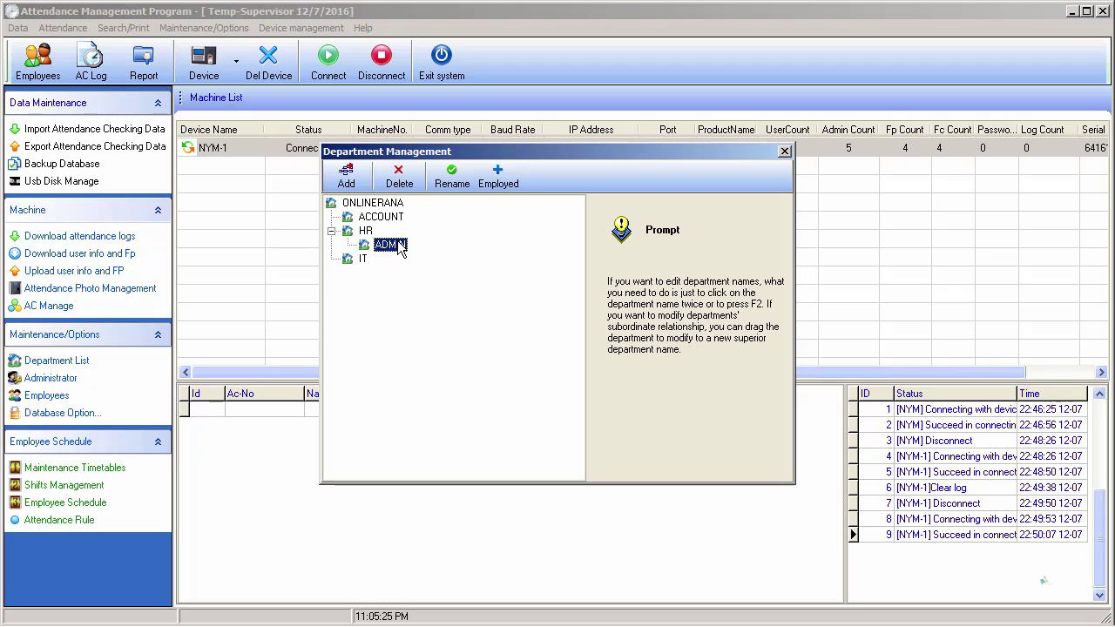
pyautogui.click(454, 178)
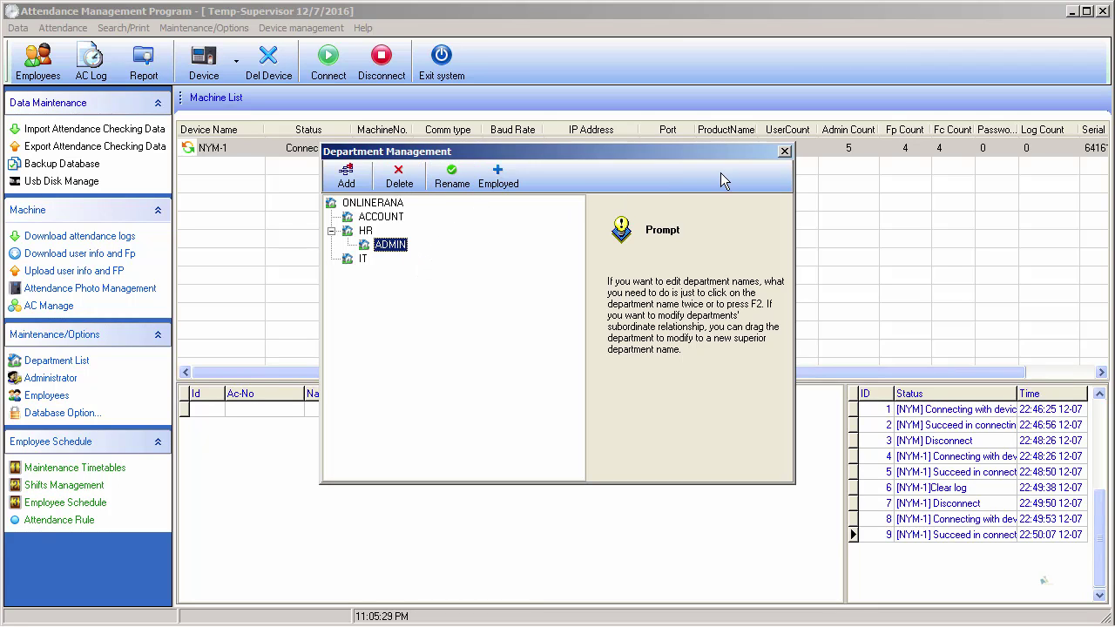
# - Close Department Management and draw a pen checkmark beside Add Department on the PowerPoint slide
pyautogui.click(784, 152)
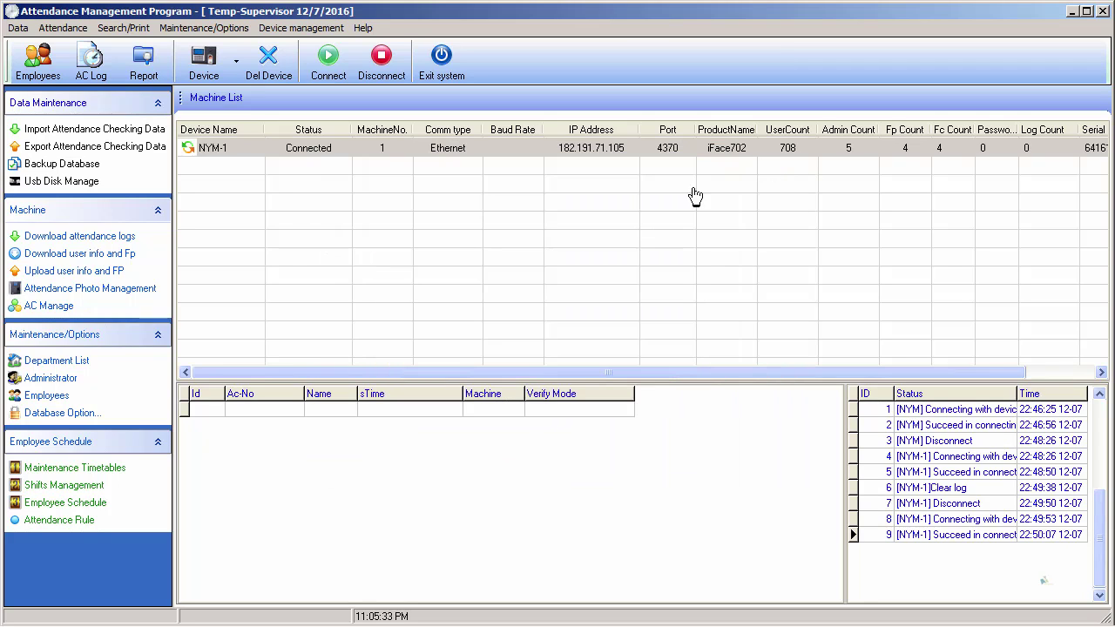
pyautogui.hotkey('alt', 'Tab')
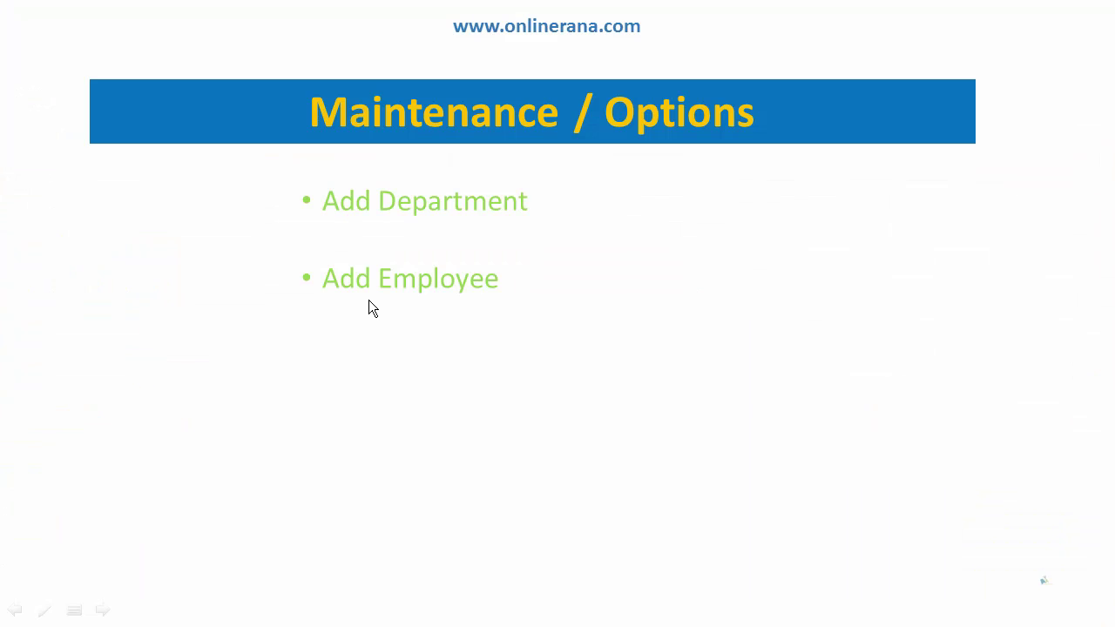
pyautogui.click(44, 610)
pyautogui.click(77, 479)
pyautogui.moveTo(554, 197)
pyautogui.mouseDown()
pyautogui.moveTo(589, 207)
pyautogui.moveTo(622, 189)
pyautogui.mouseUp()
pyautogui.hotkey('alt', 'Tab')
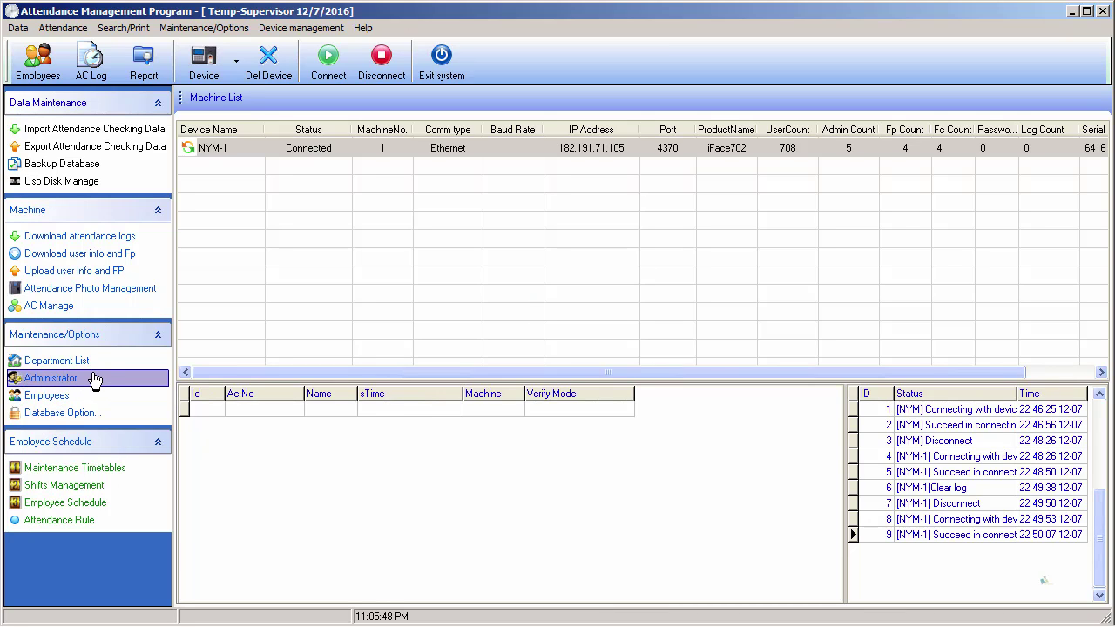
# - Open the Employee List, select ONLINERANA in the department tree, and go to AC No
pyautogui.click(68, 399)
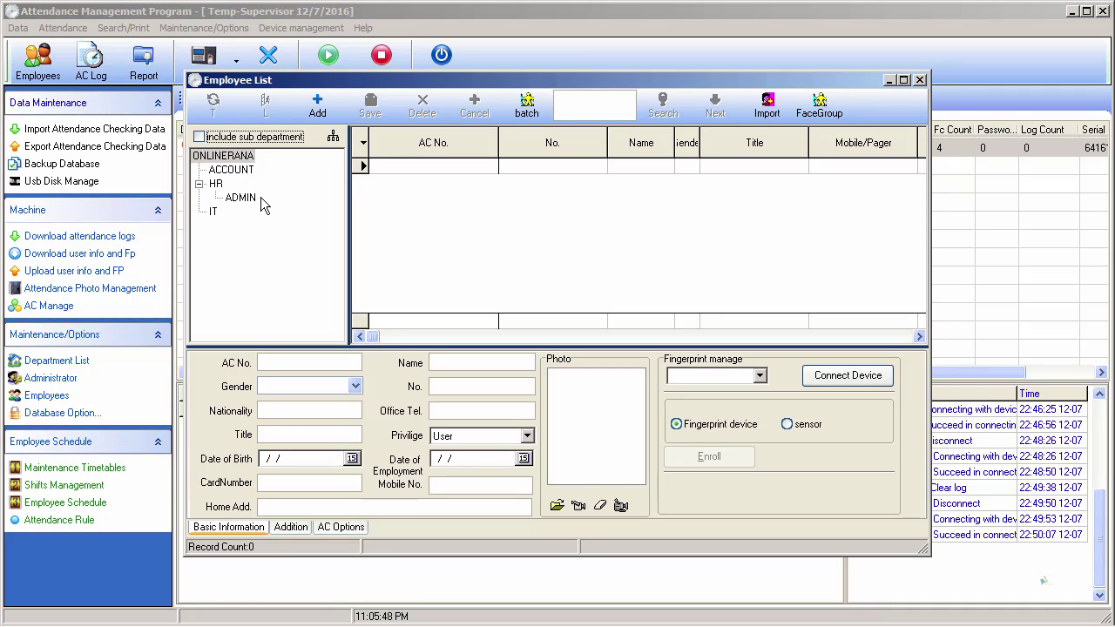
pyautogui.click(237, 158)
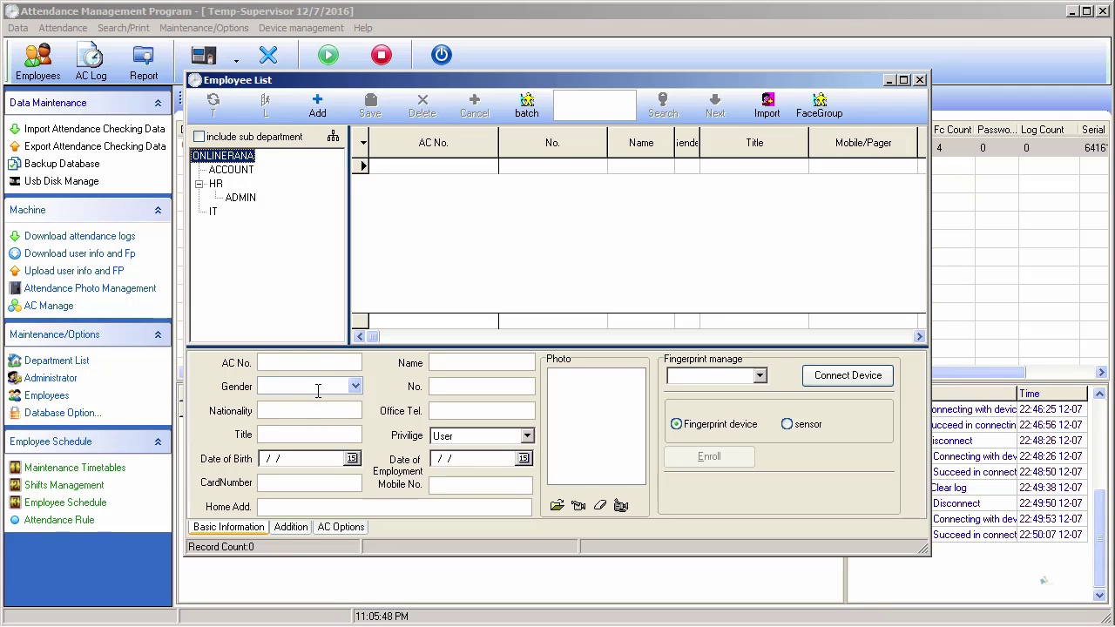
pyautogui.click(320, 362)
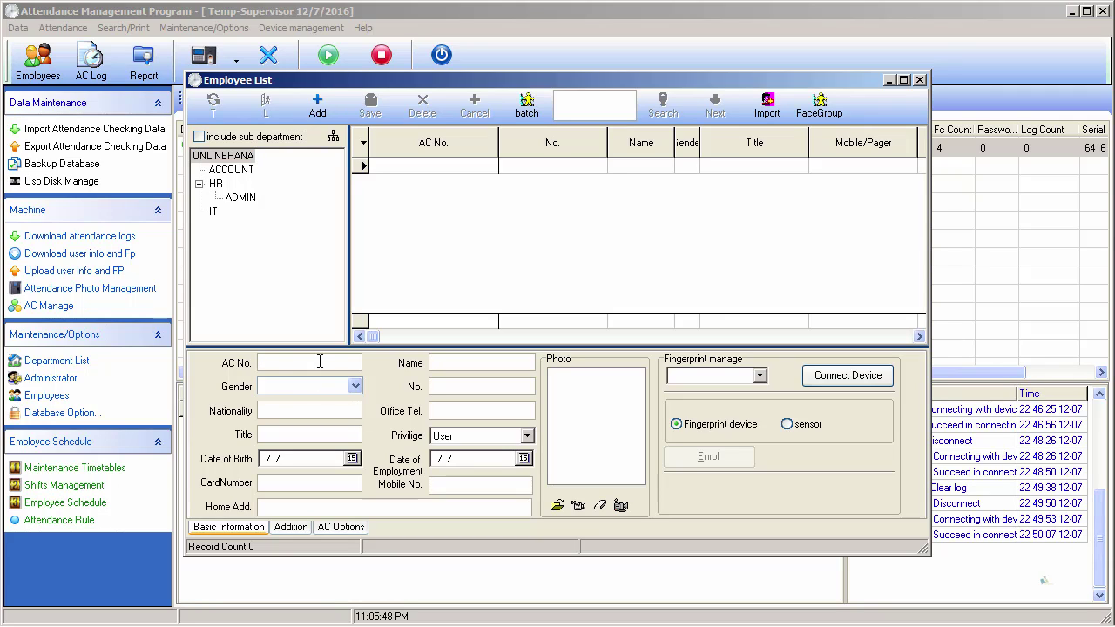
# - Enter AC No. 1, the employee's full name, and gender Male
pyautogui.write('1')
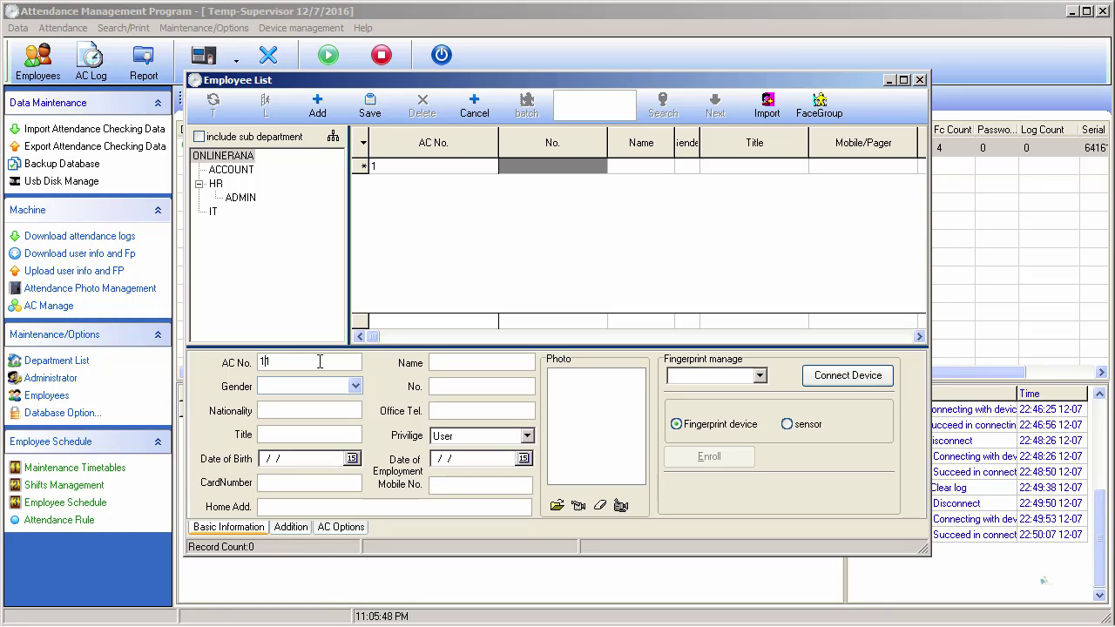
pyautogui.press('Tab')
pyautogui.click(313, 384)
pyautogui.press('Down')
pyautogui.press('Tab')
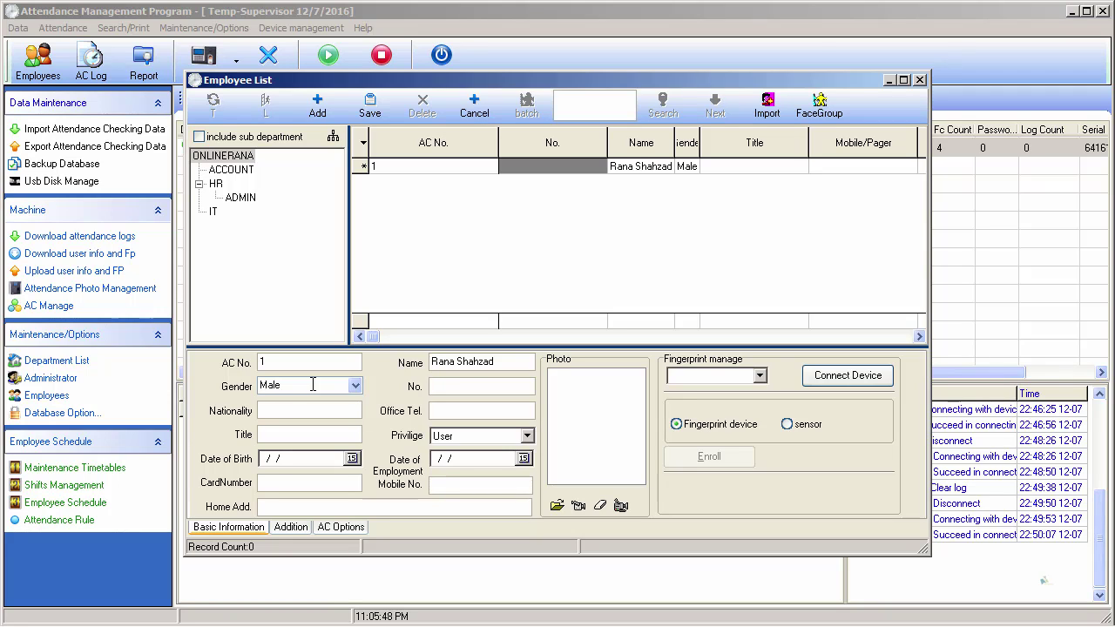
# - Set No. to 2001, nationality to Pakistan, and enter the office phone number
pyautogui.write('0')
pyautogui.write('10')
pyautogui.press('BackSpace')
pyautogui.press('BackSpace')
pyautogui.write('01')
pyautogui.write('Pa')
pyautogui.write('kistan')
pyautogui.press('Tab')
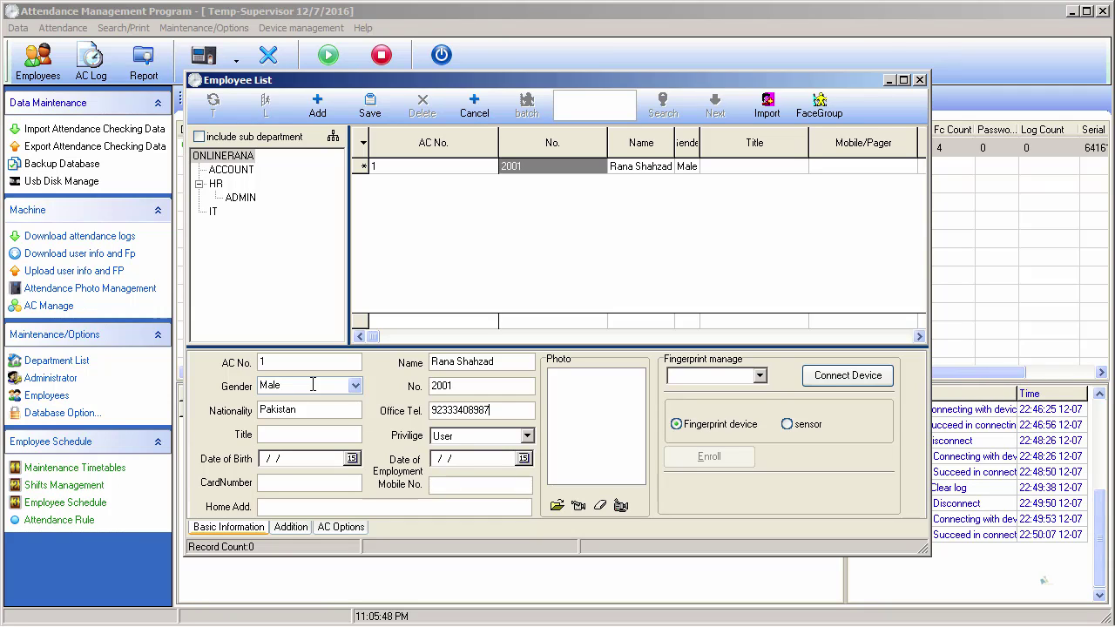
# - Set the employee's title to IT Manager with Manager privilege
pyautogui.click(306, 431)
pyautogui.write('IT MAn')
pyautogui.press('BackSpace')
pyautogui.write('anager')
pyautogui.click(527, 435)
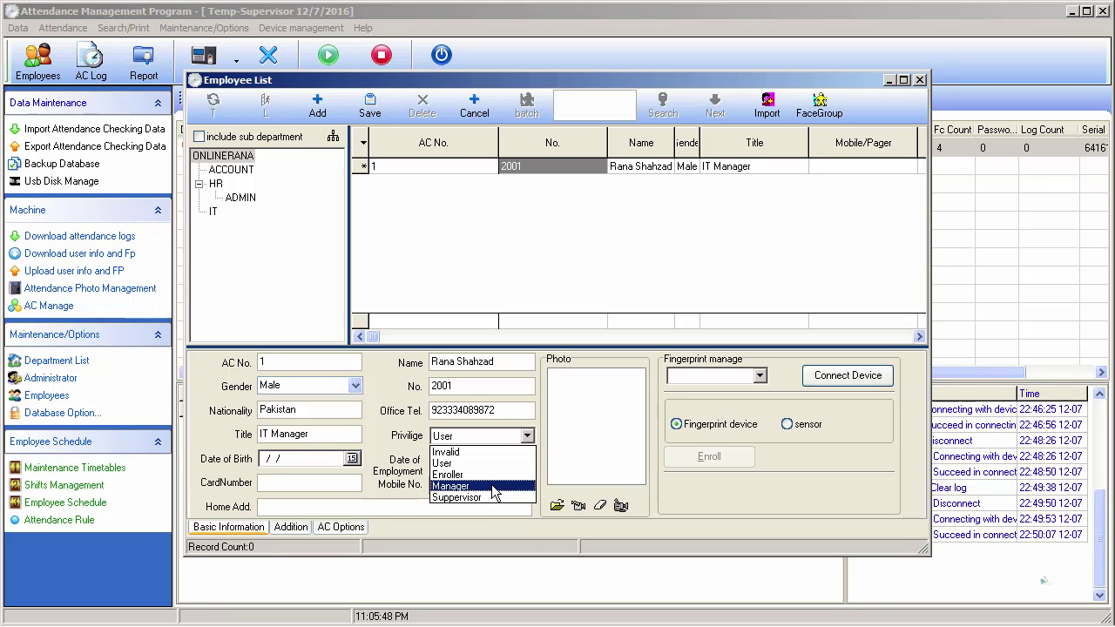
pyautogui.click(494, 493)
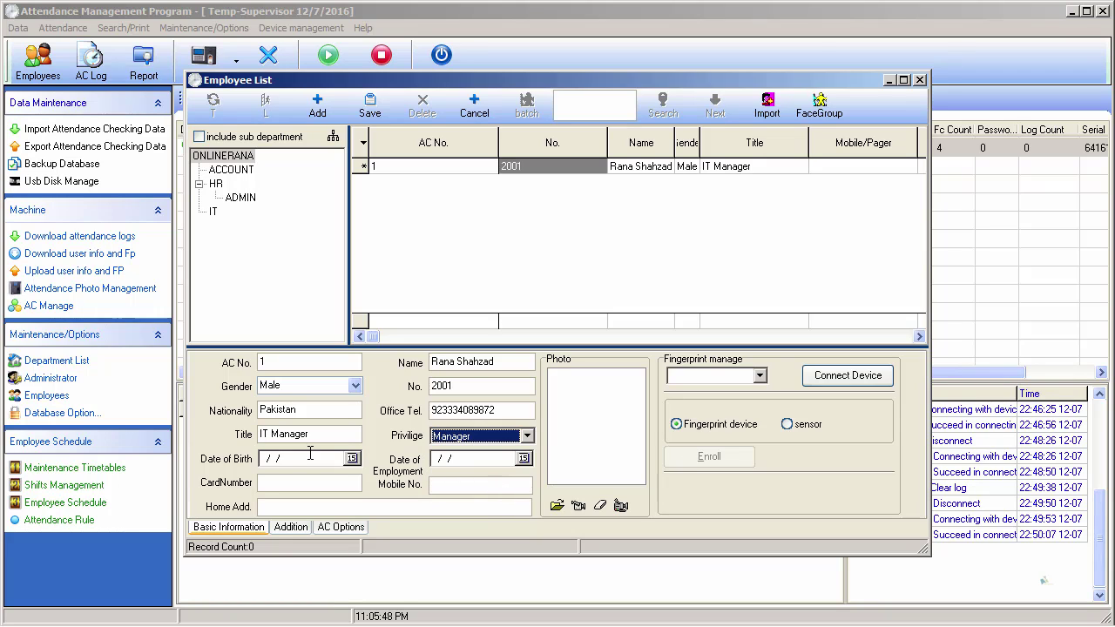
pyautogui.click(273, 459)
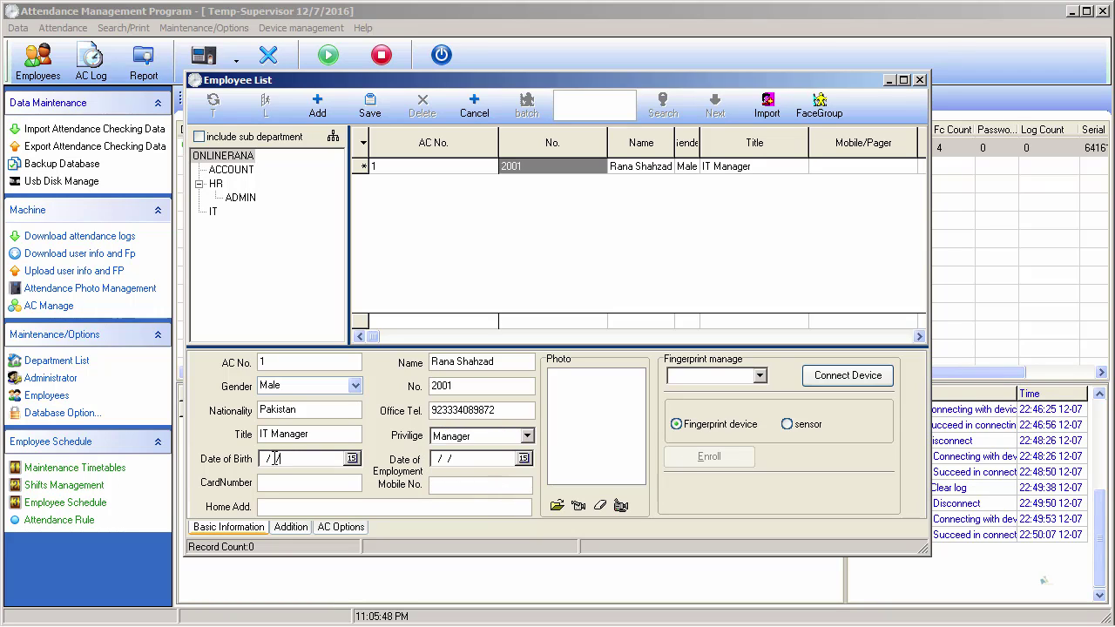
pyautogui.click(464, 459)
pyautogui.write('1')
pyautogui.click(460, 485)
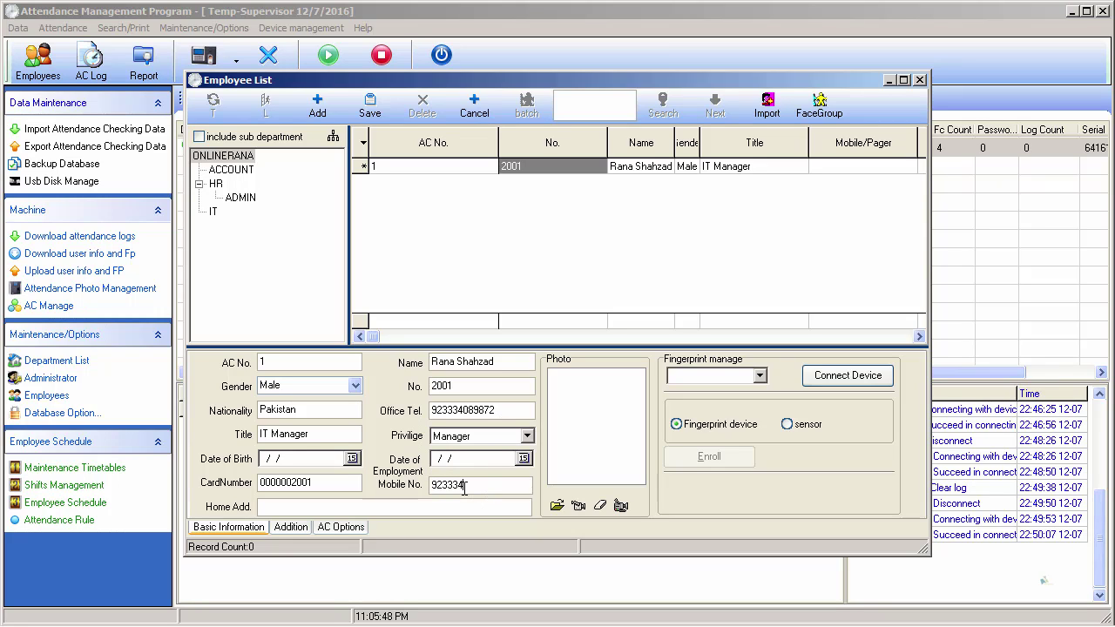
# - Set the employee photo to splash.jpg from the ZKTeco folder
pyautogui.click(556, 507)
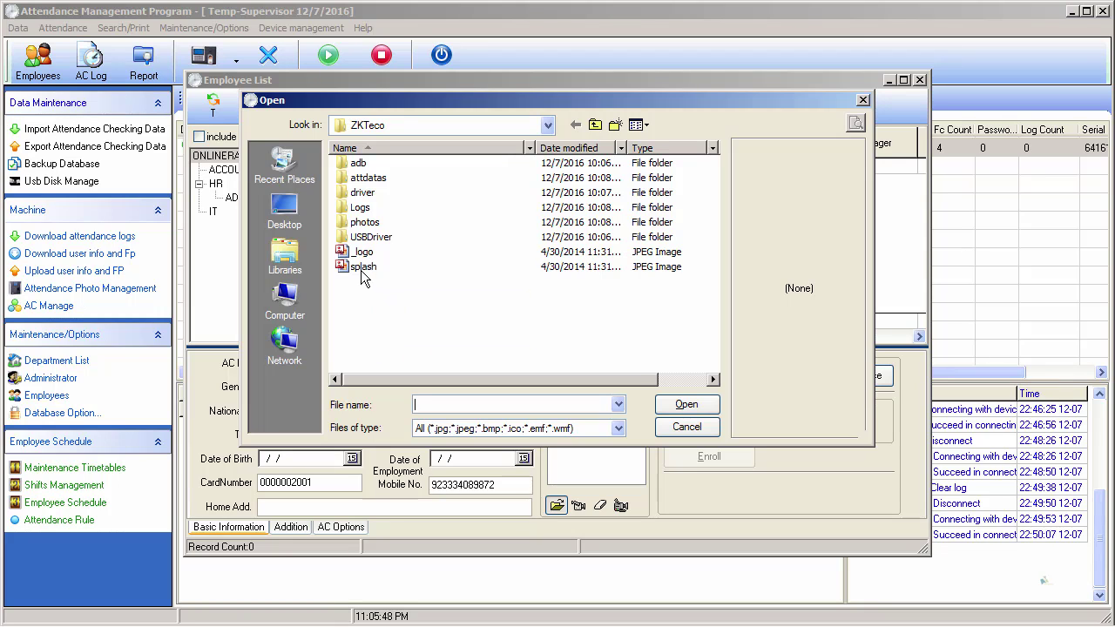
pyautogui.doubleClick(367, 222)
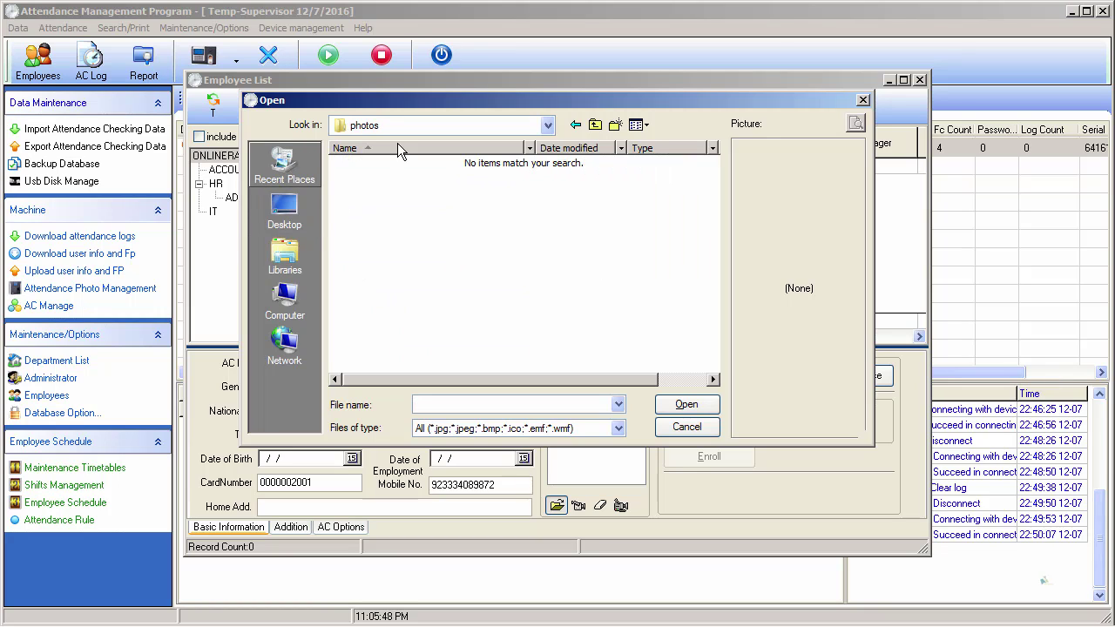
pyautogui.click(576, 125)
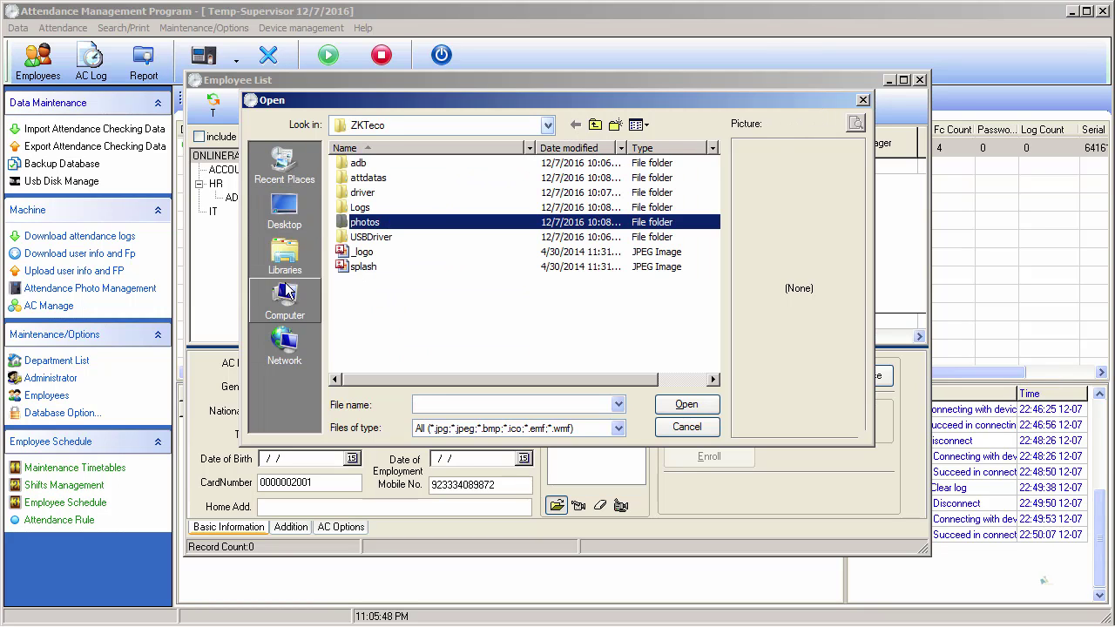
pyautogui.click(362, 252)
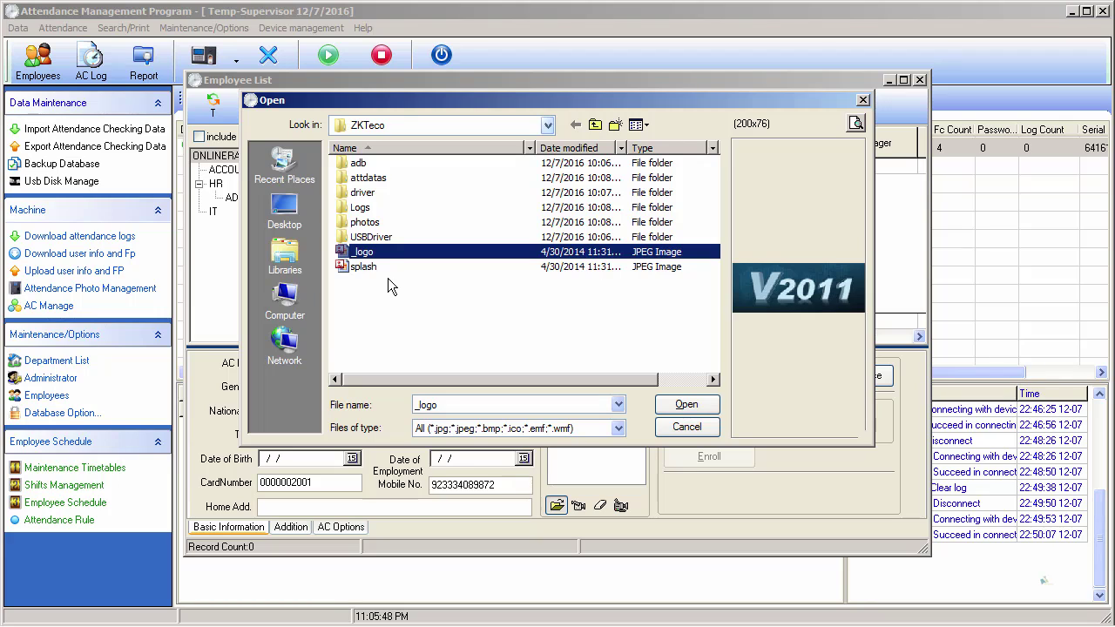
pyautogui.click(357, 268)
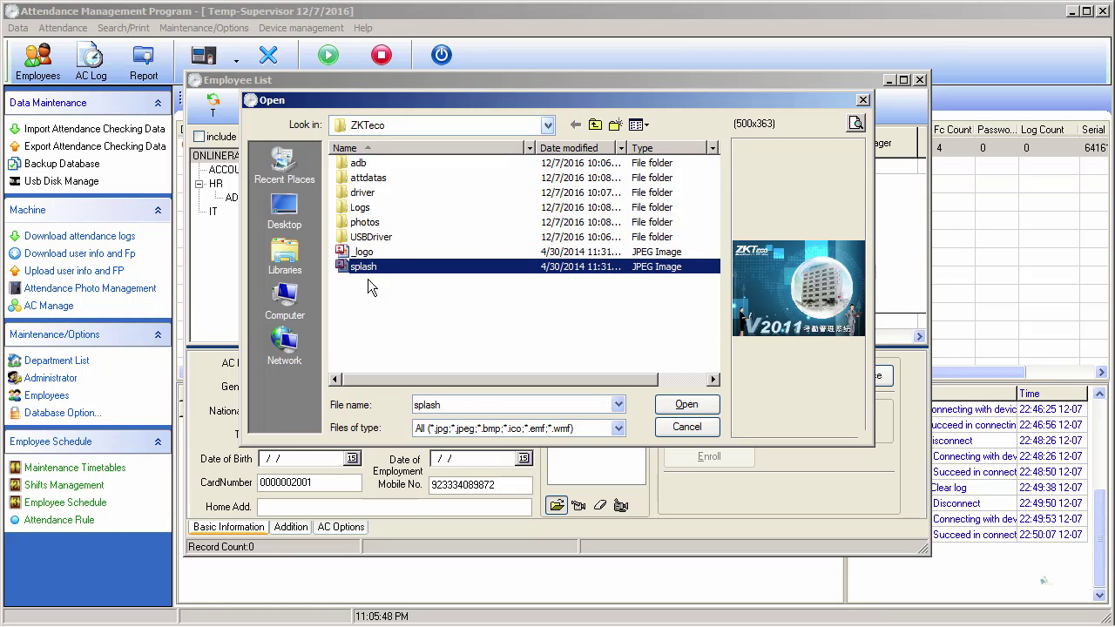
pyautogui.click(683, 405)
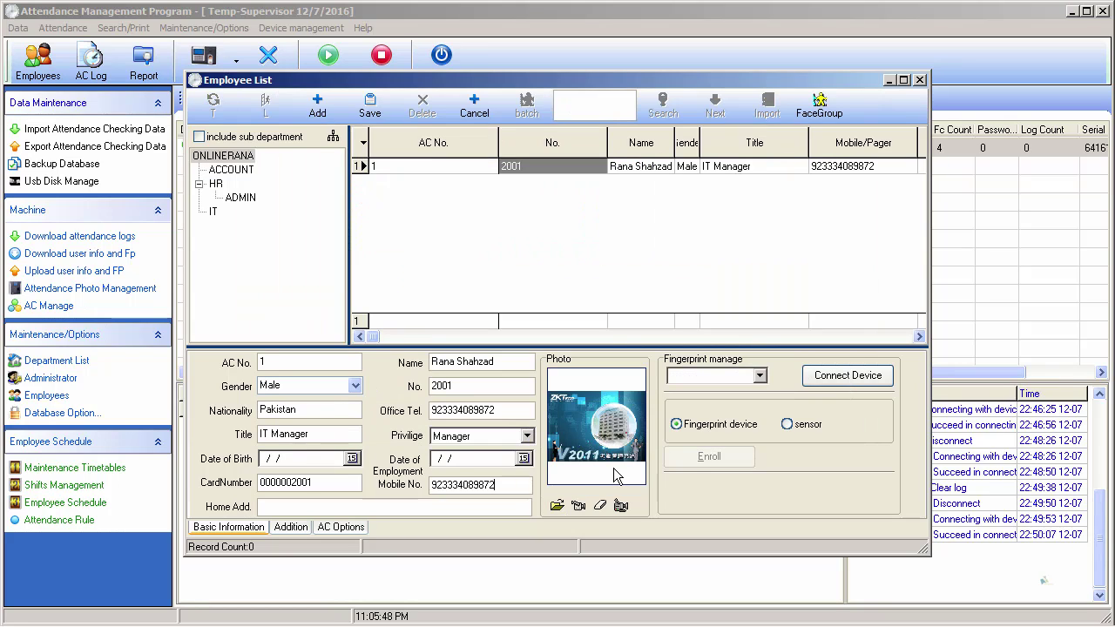
# - Enter the employee's home address and save the record
pyautogui.click(355, 507)
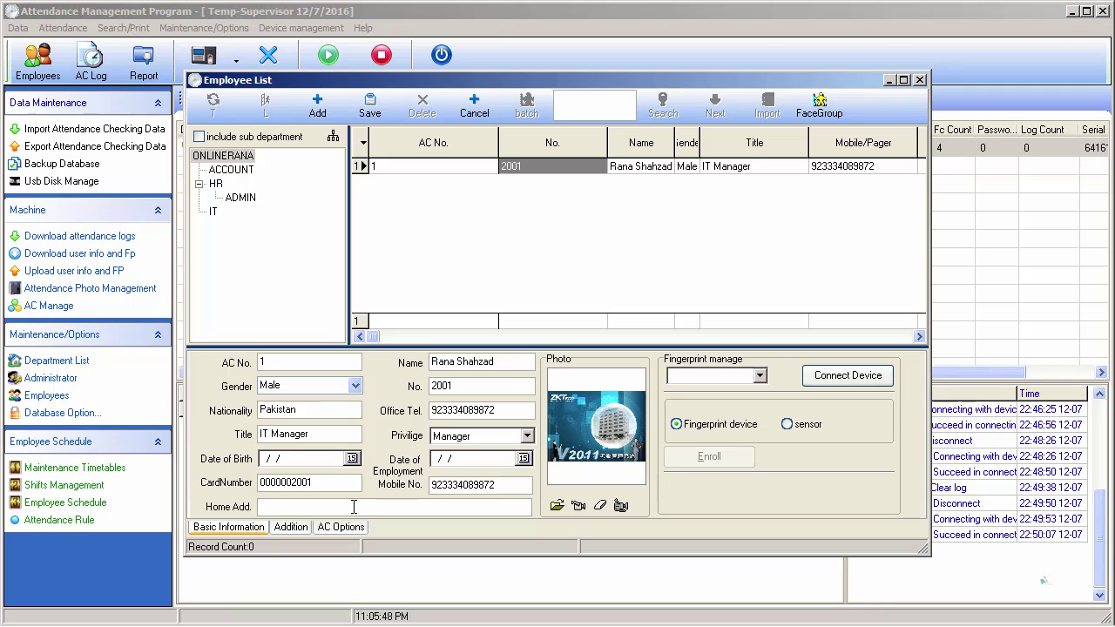
pyautogui.write('Lahore , Pakistan')
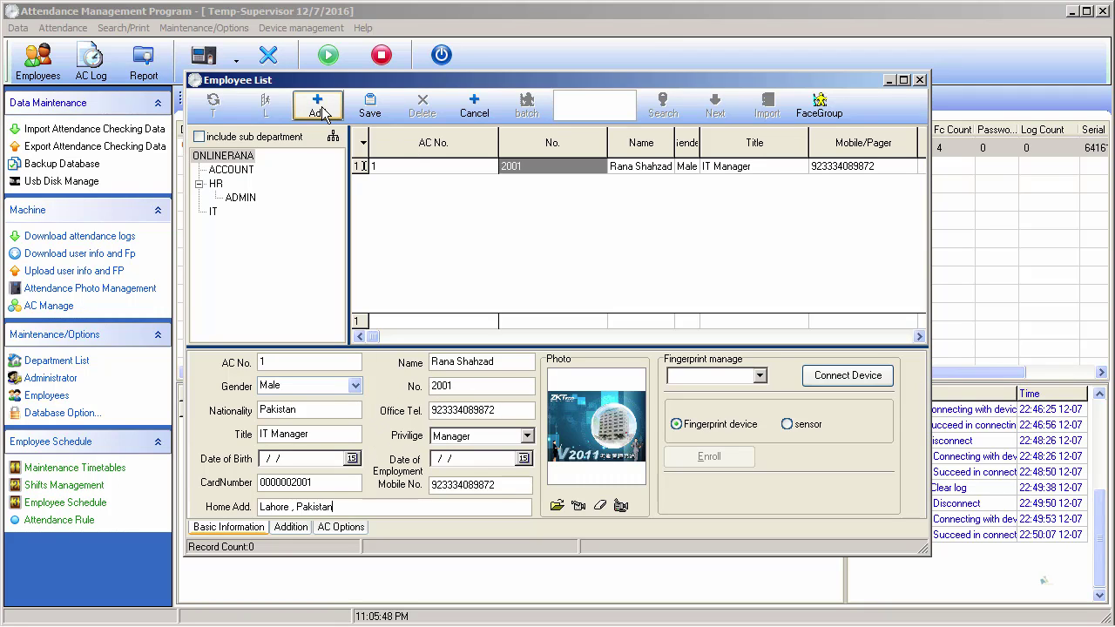
pyautogui.click(371, 115)
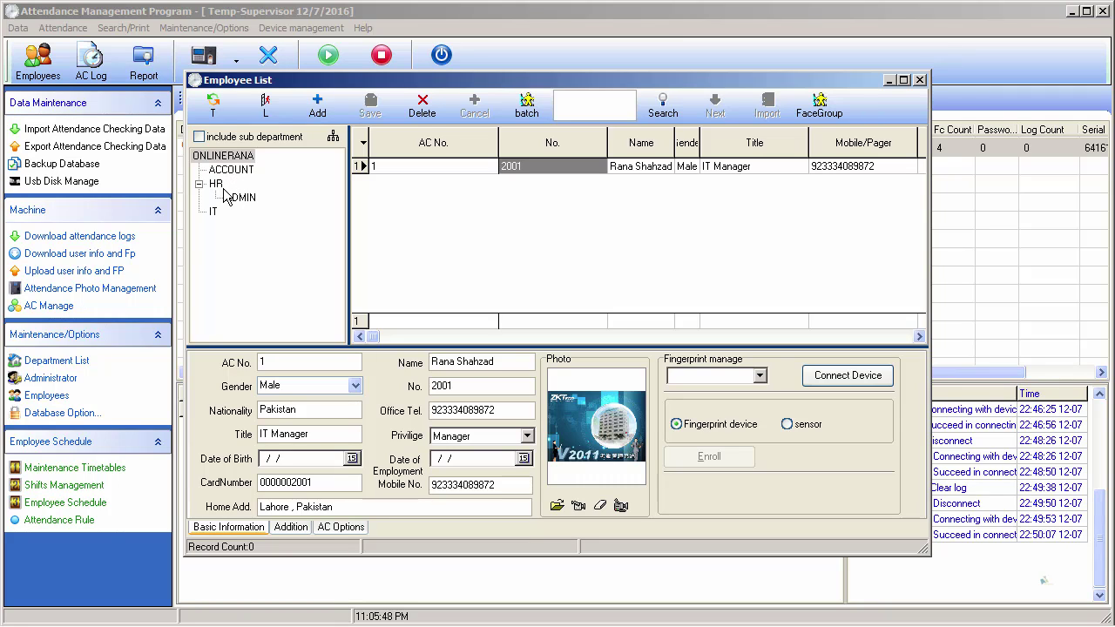
# - Browse ACCOUNT and ONLINERANA, then select the empty ADMIN department and start a new entry
pyautogui.click(243, 171)
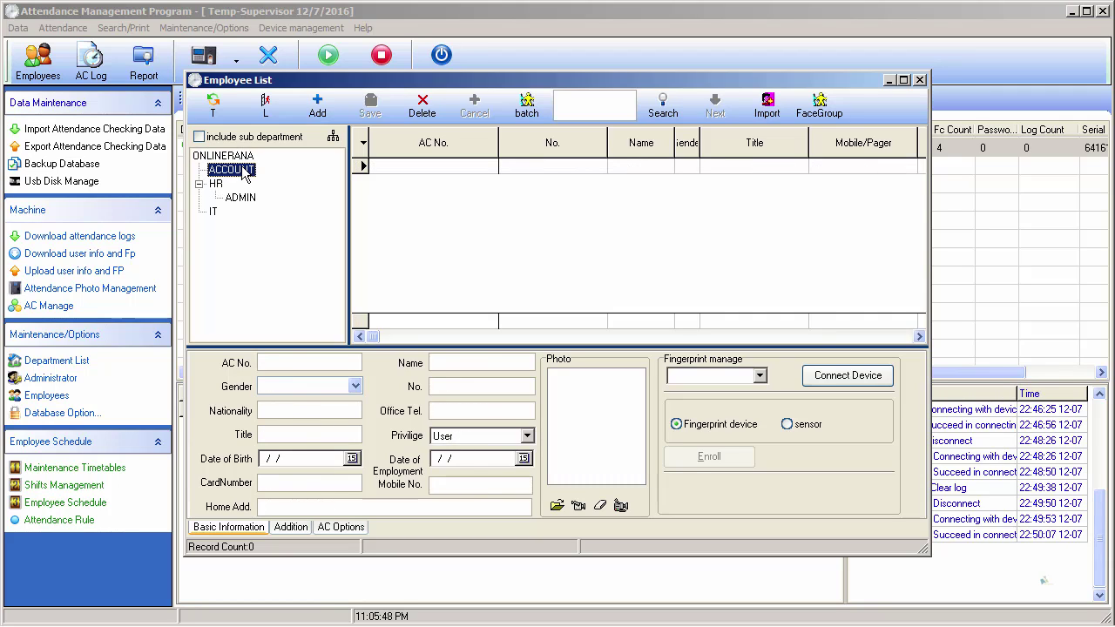
pyautogui.click(237, 157)
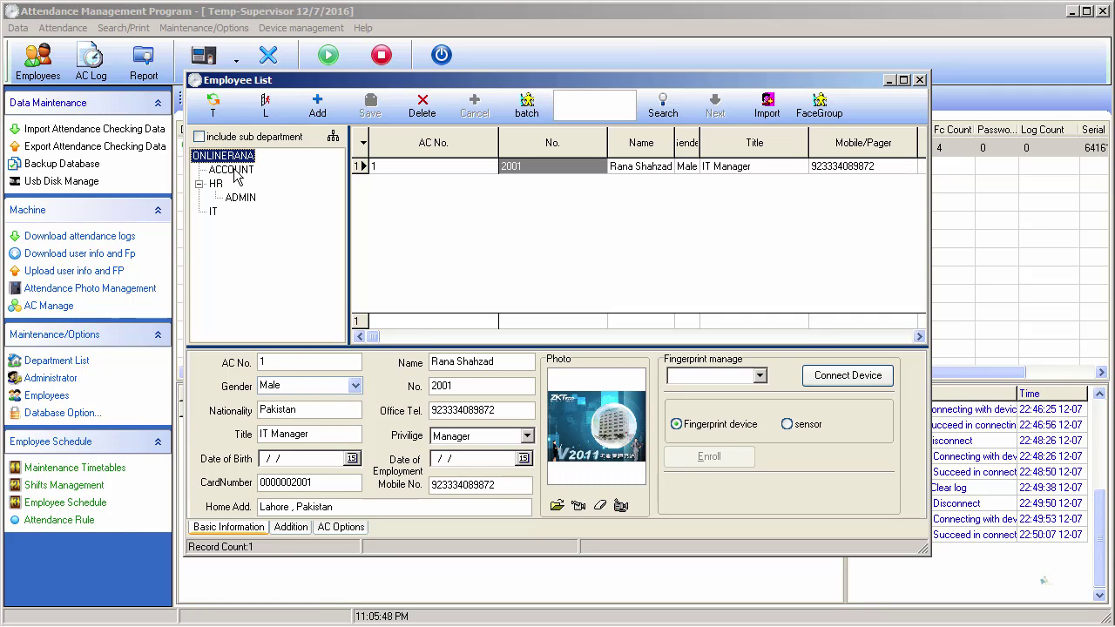
pyautogui.click(242, 197)
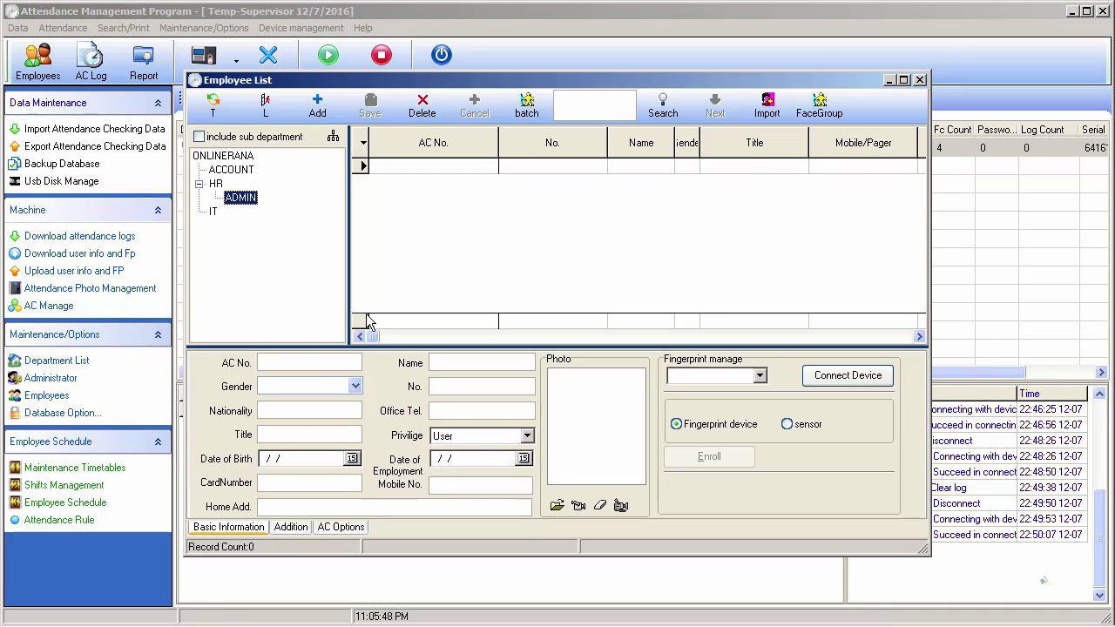
pyautogui.click(305, 364)
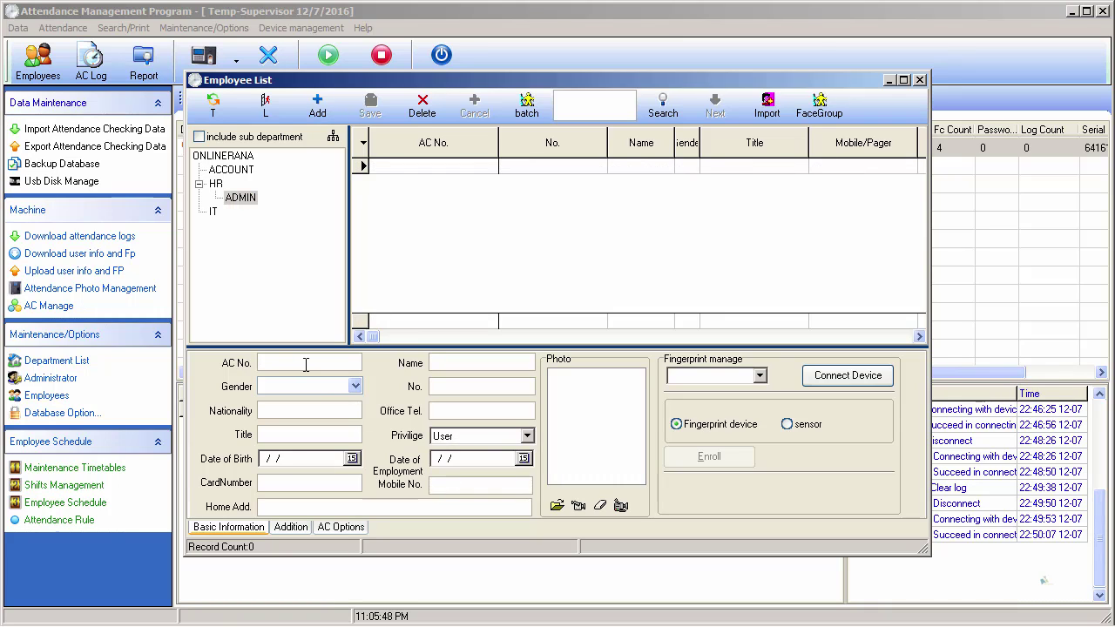
# - Enter AC No. 2, the name, male gender, No. 2002, nationality Canada, and office phone
pyautogui.write('2')
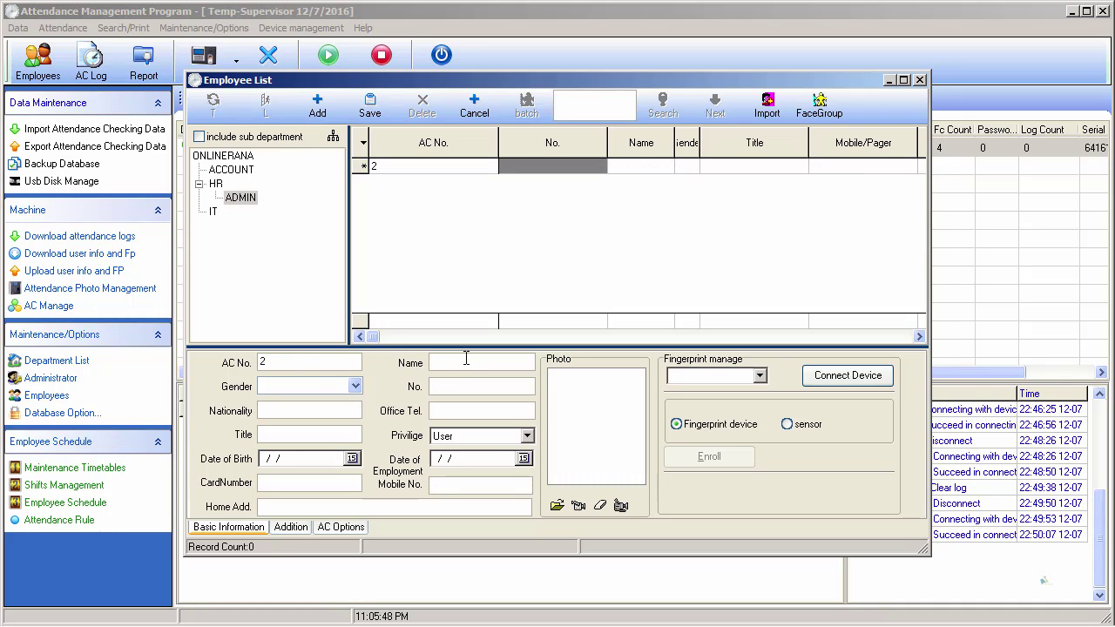
pyautogui.write('Alex')
pyautogui.press('Tab')
pyautogui.write('male')
pyautogui.press('Tab')
pyautogui.write('2002')
pyautogui.click(342, 404)
pyautogui.write('Canada')
pyautogui.press('Tab')
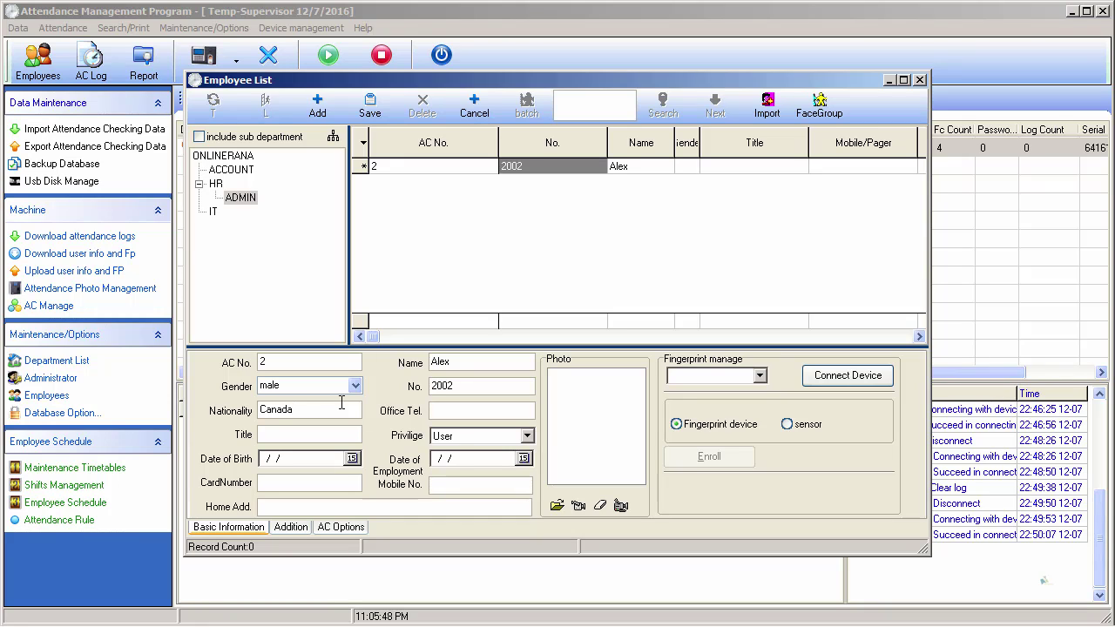
# - Set title Admin Officer, keep User privilege, and enter card number, mobile number and home address
pyautogui.click(318, 433)
pyautogui.write('AdminiOfficer')
pyautogui.press('Tab')
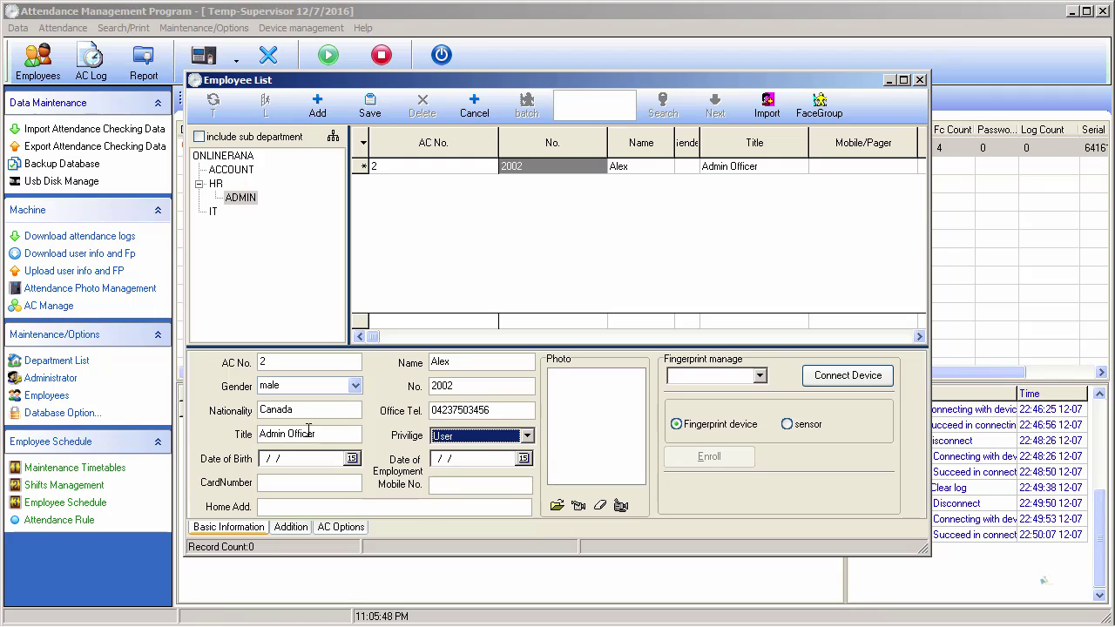
pyautogui.click(527, 436)
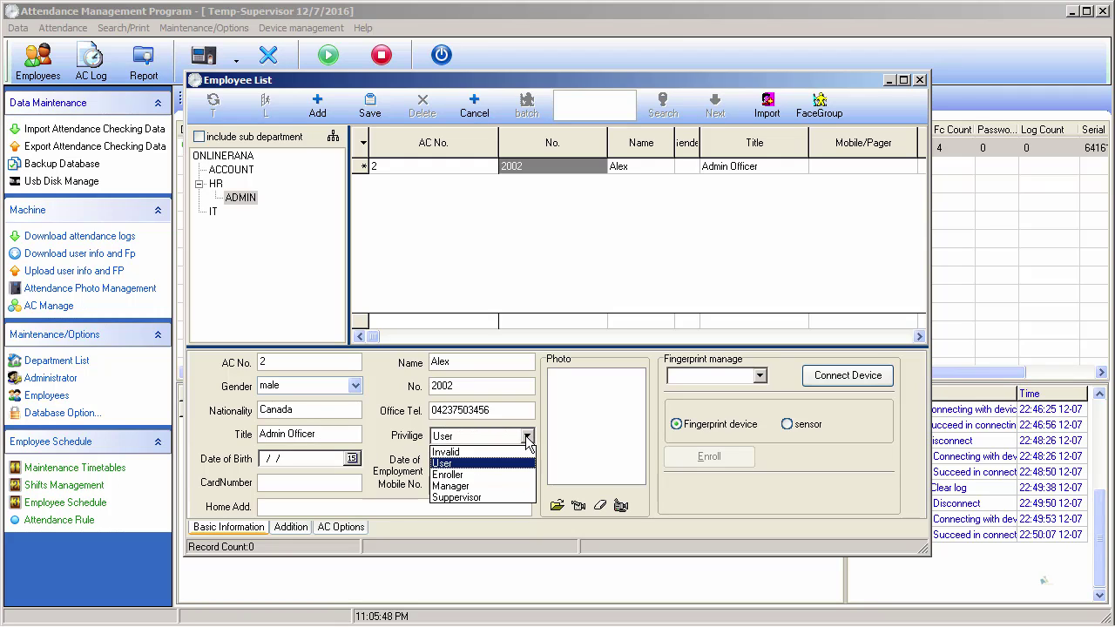
pyautogui.click(527, 435)
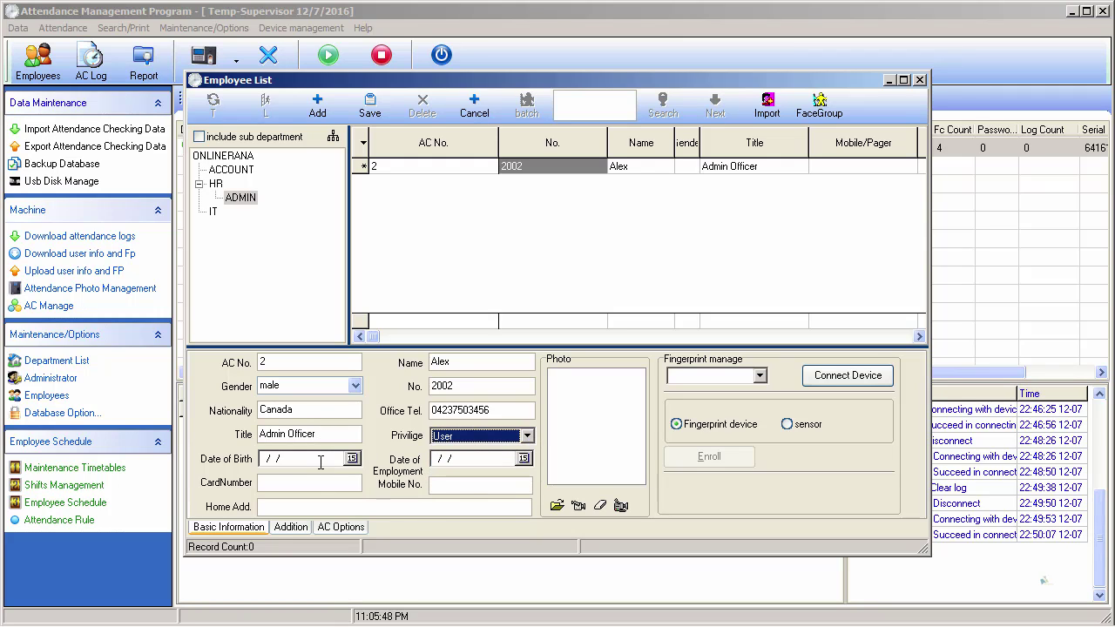
pyautogui.click(307, 486)
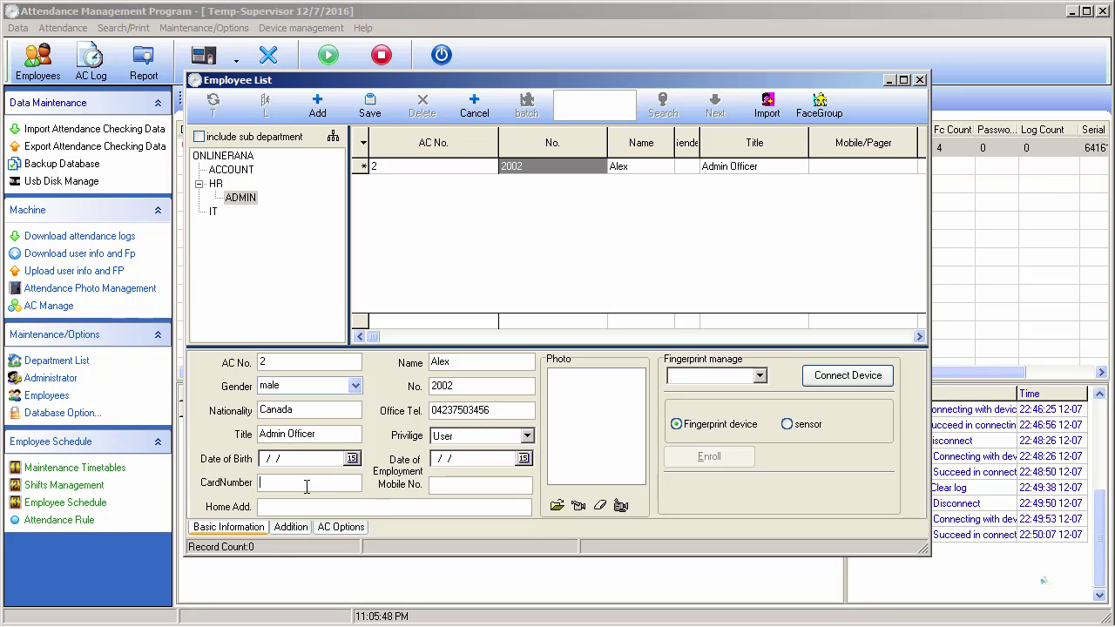
pyautogui.click(472, 485)
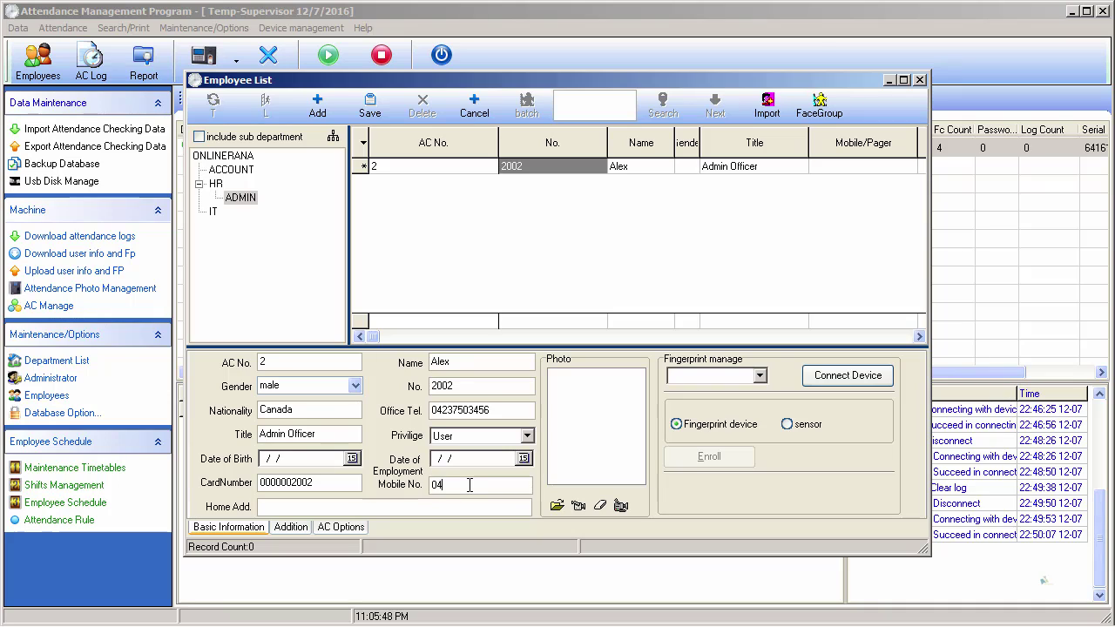
pyautogui.click(424, 511)
pyautogui.write('Canada')
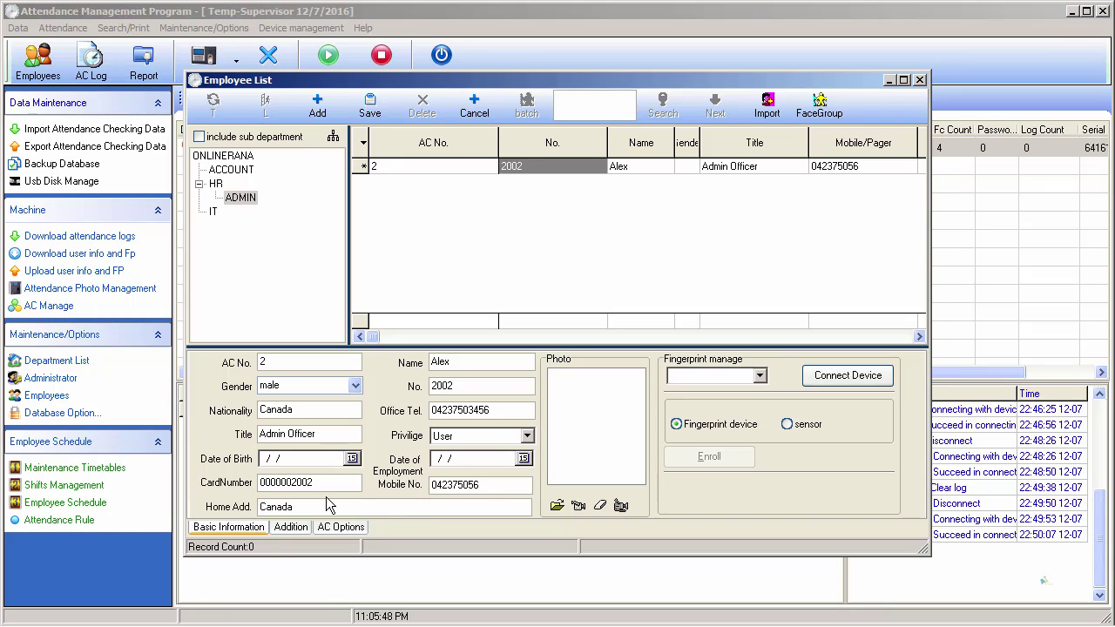
# - Set the Admin Officer's photo to the V2011 _logo image and view the empty Addition tab
pyautogui.click(557, 505)
pyautogui.click(377, 252)
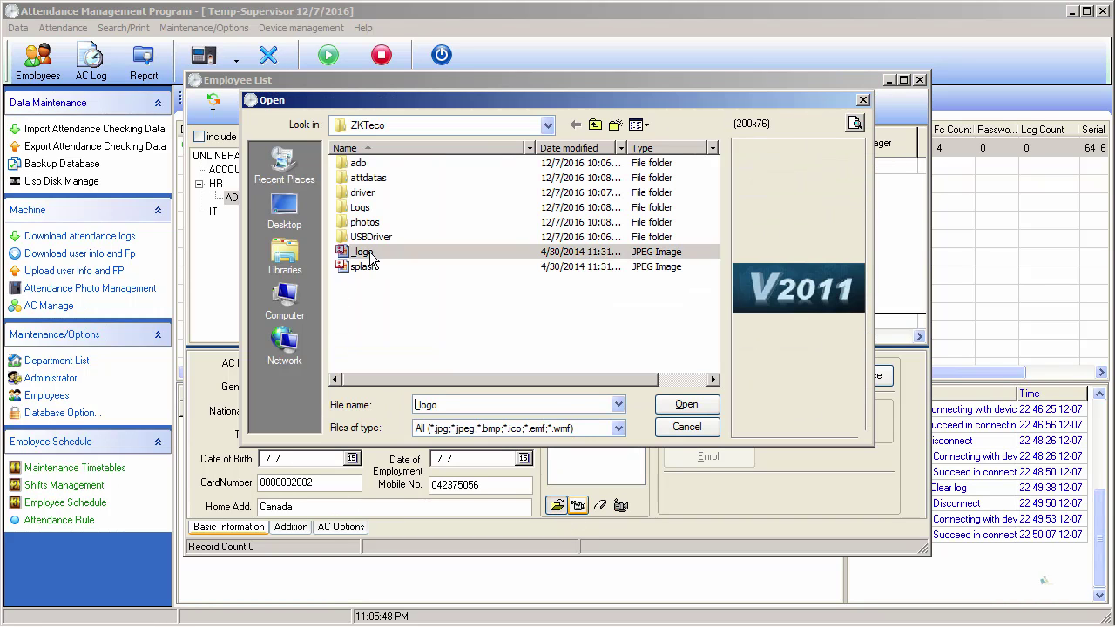
pyautogui.click(686, 405)
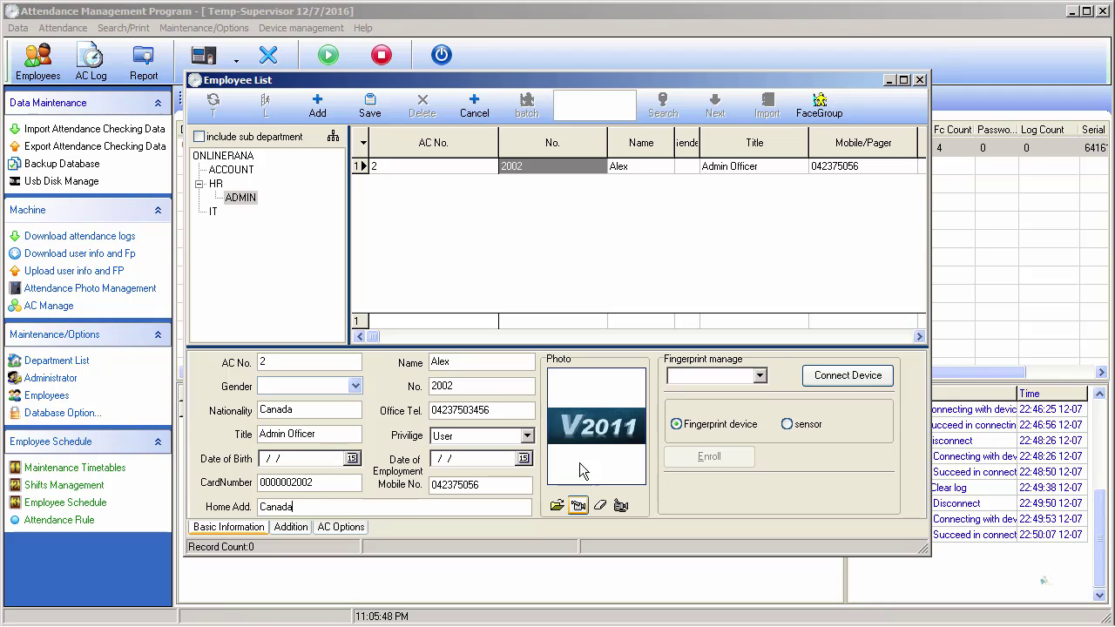
pyautogui.click(291, 527)
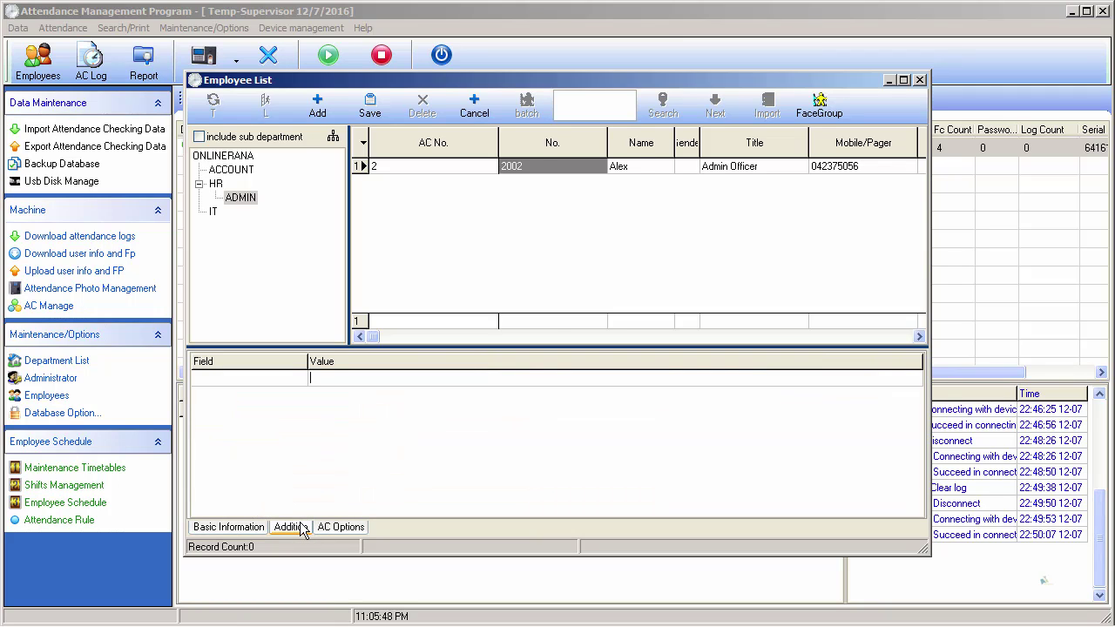
# - Turn off Rest on Holidays and Count OT, and require Must Clock In and Must Clock Out
pyautogui.click(269, 378)
pyautogui.click(344, 525)
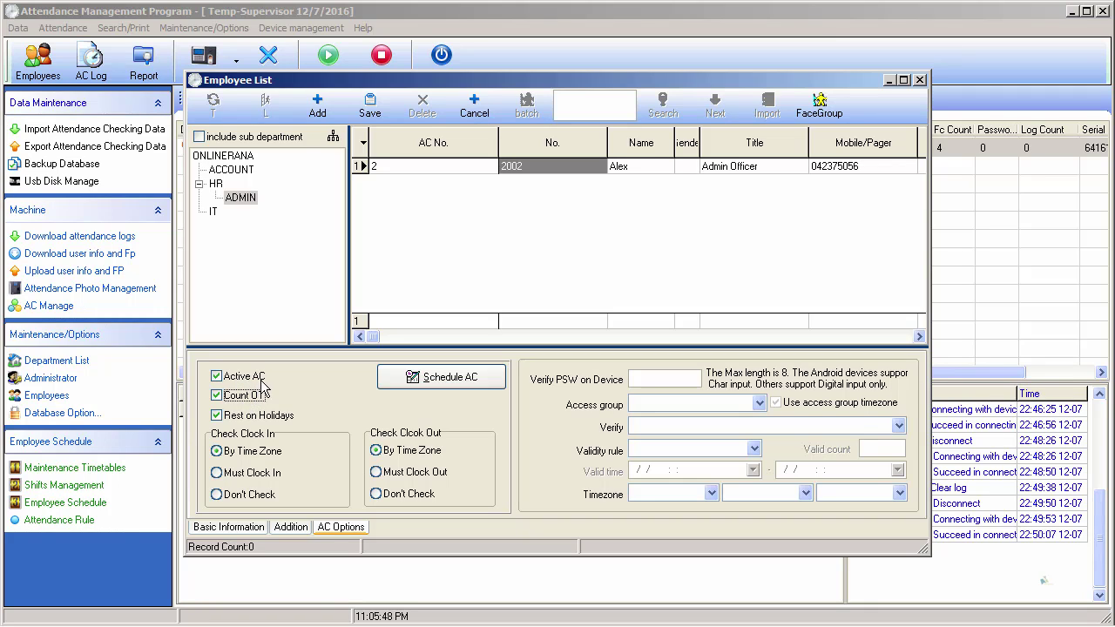
pyautogui.click(217, 417)
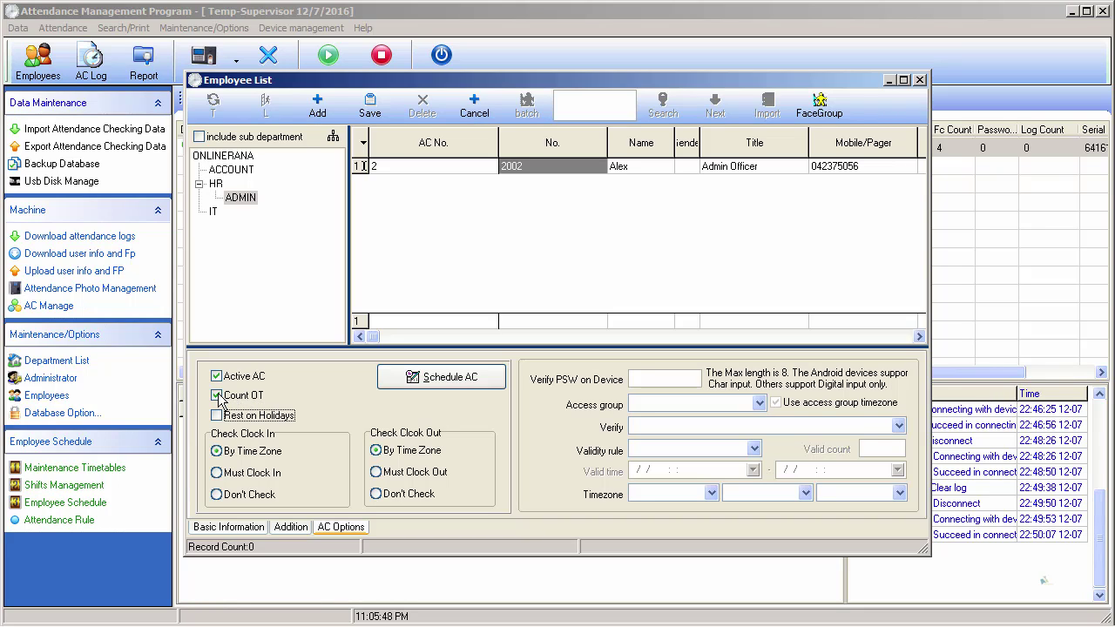
pyautogui.click(220, 398)
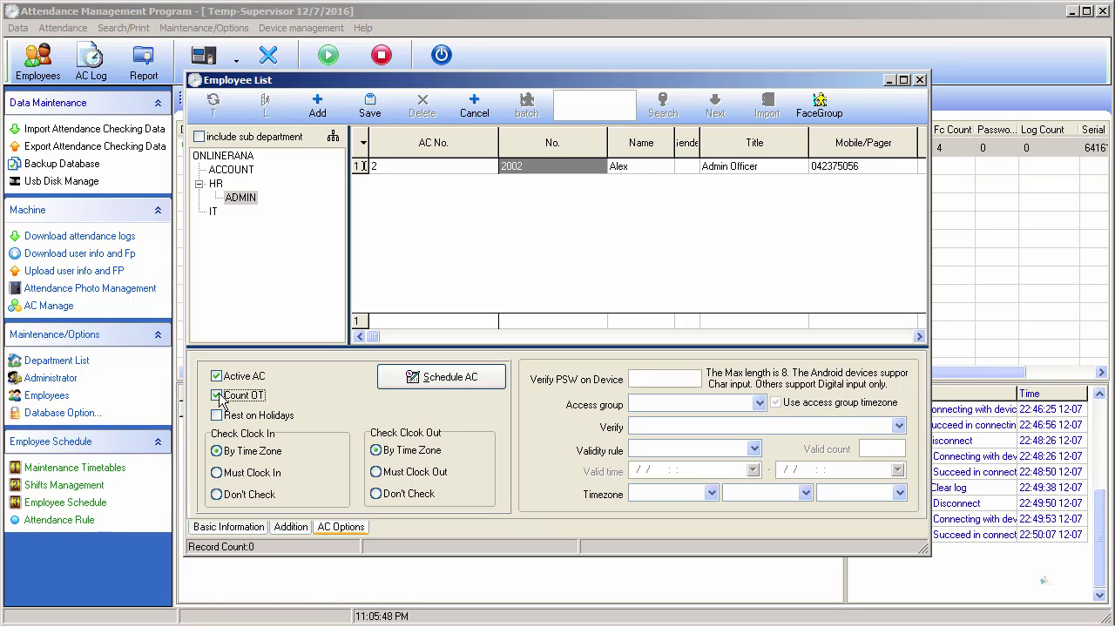
pyautogui.click(218, 473)
pyautogui.click(377, 473)
pyautogui.click(230, 528)
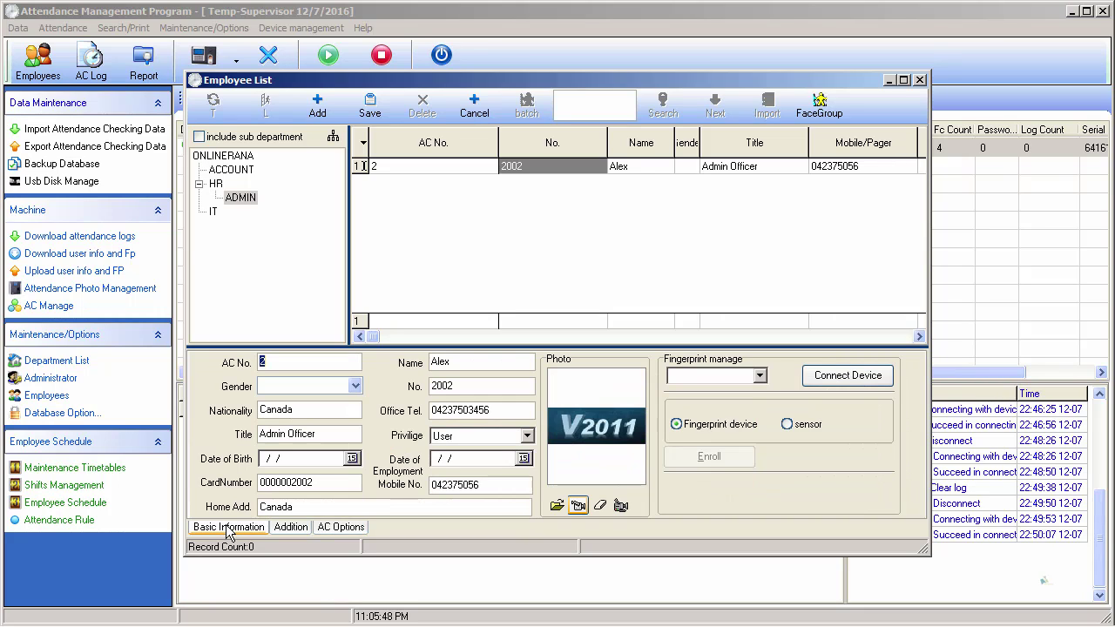
# - Save the new employee and show ONLINERANA with sub departments included
pyautogui.click(371, 112)
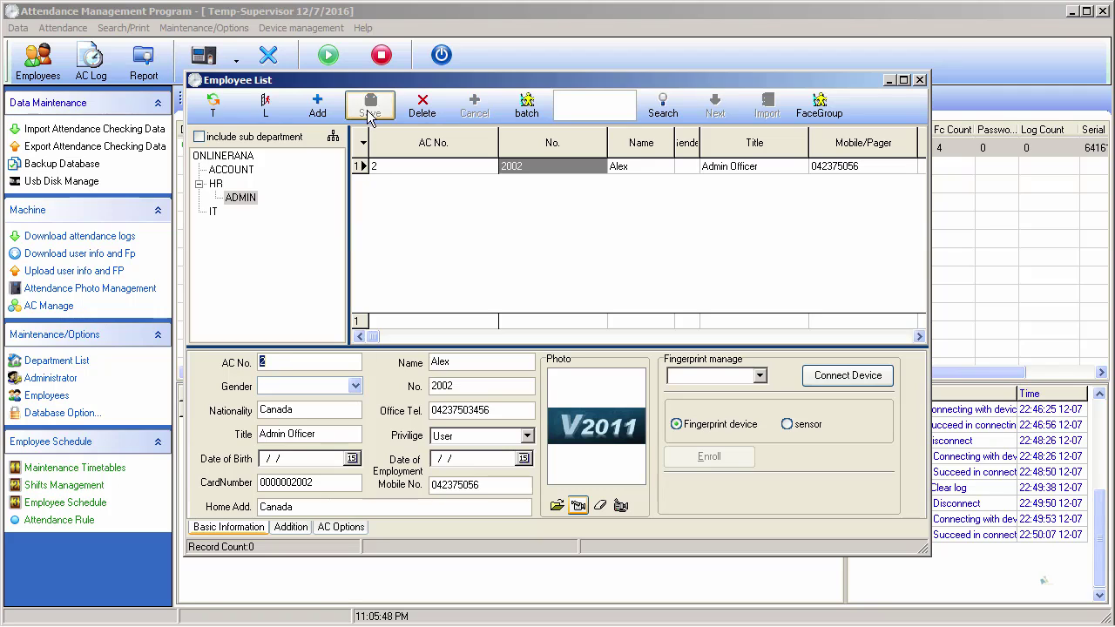
pyautogui.click(242, 158)
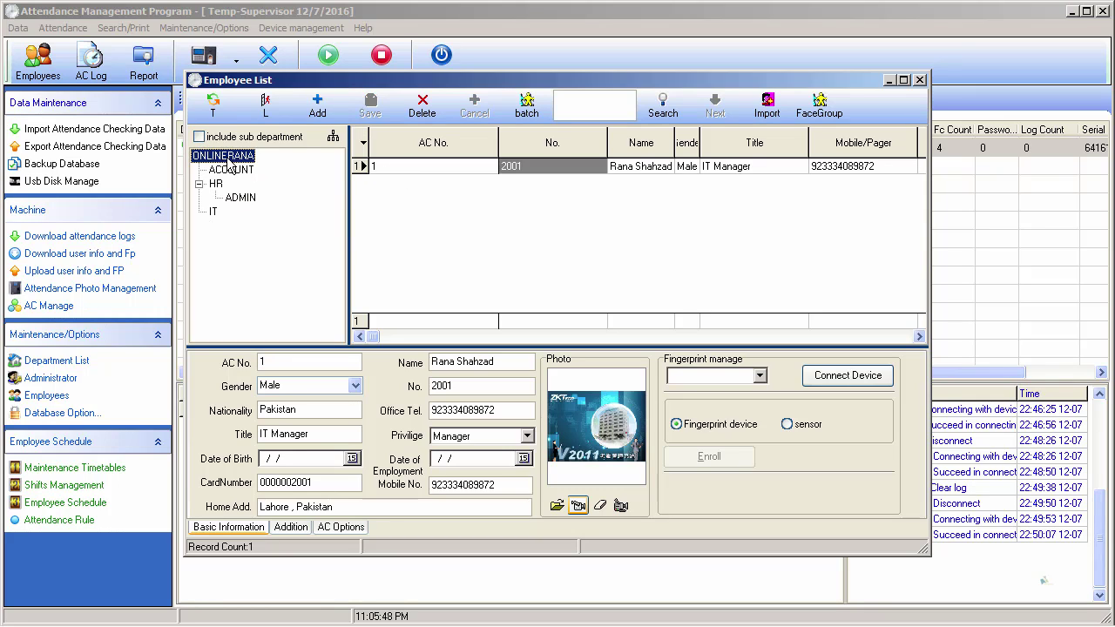
pyautogui.click(200, 138)
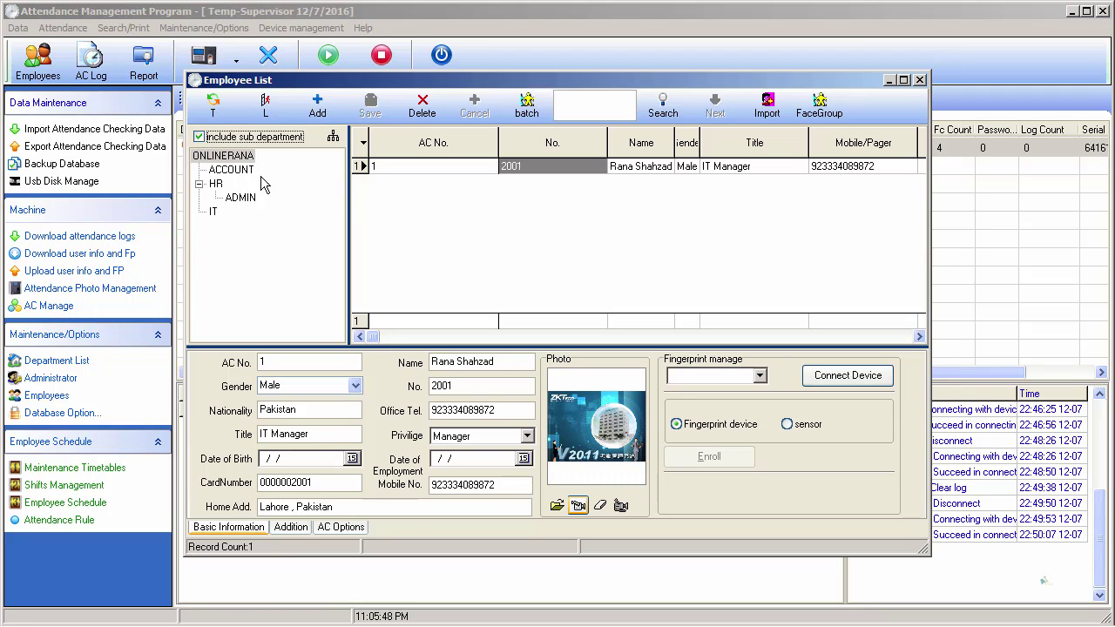
# - Compare the ADMIN department's list with ONLINERANA, which lists both employees
pyautogui.click(245, 201)
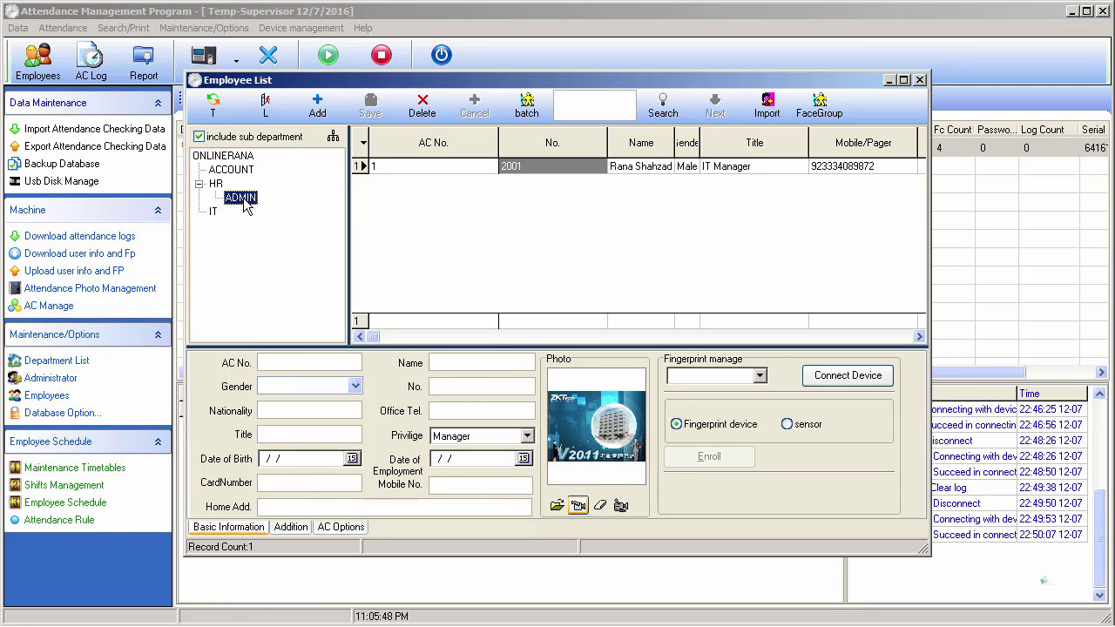
pyautogui.click(221, 157)
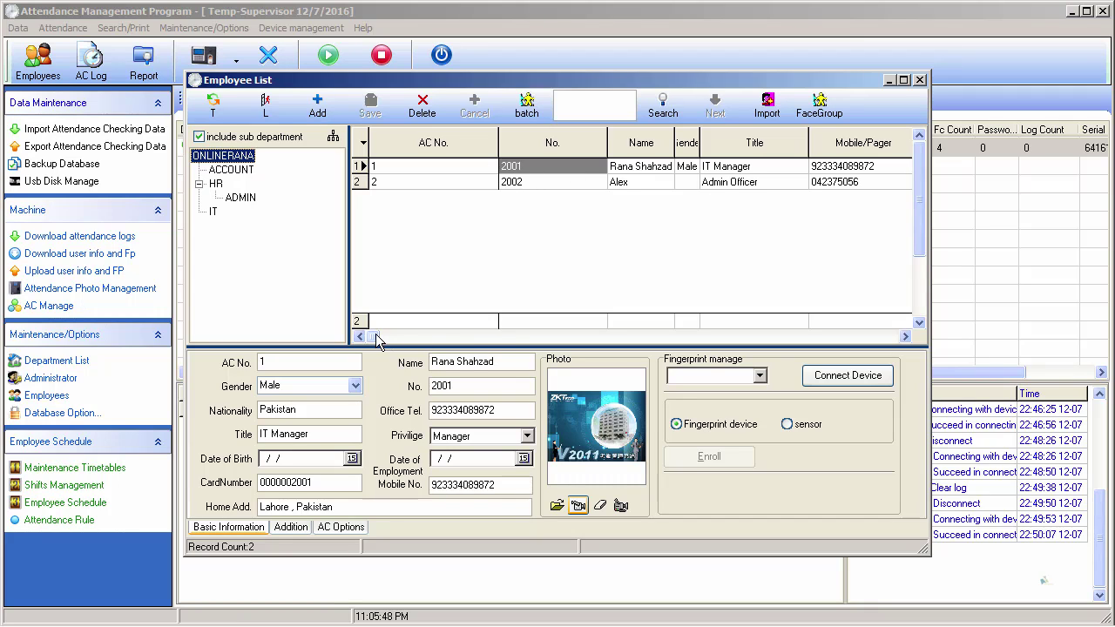
pyautogui.moveTo(377, 338)
pyautogui.mouseDown()
pyautogui.moveTo(503, 339)
pyautogui.moveTo(375, 339)
pyautogui.mouseUp()
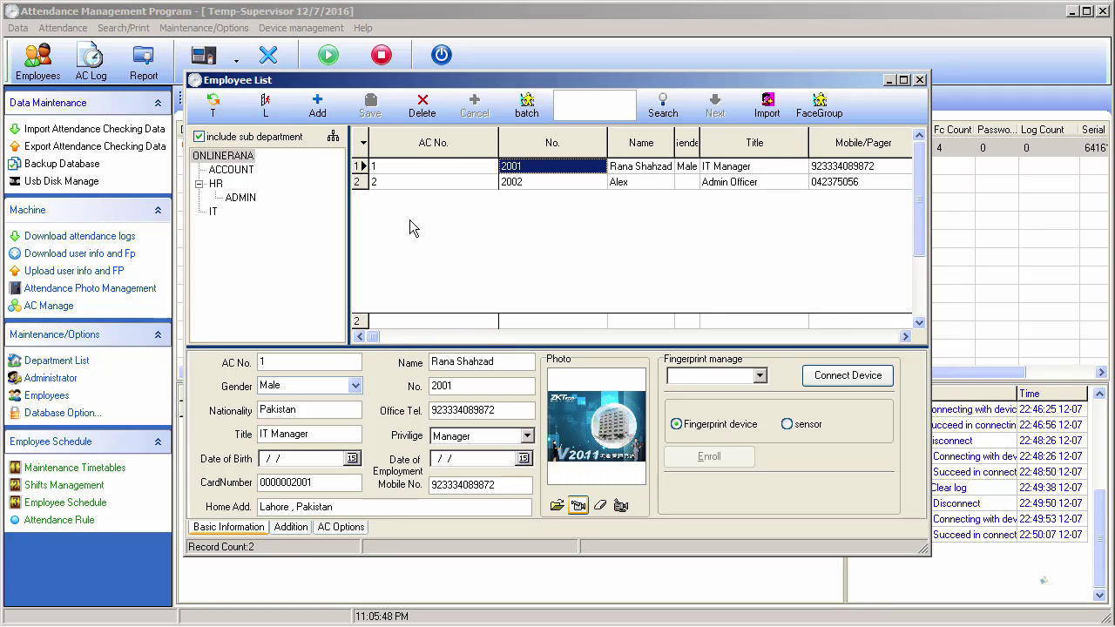
pyautogui.hotkey('alt', 'Tab')
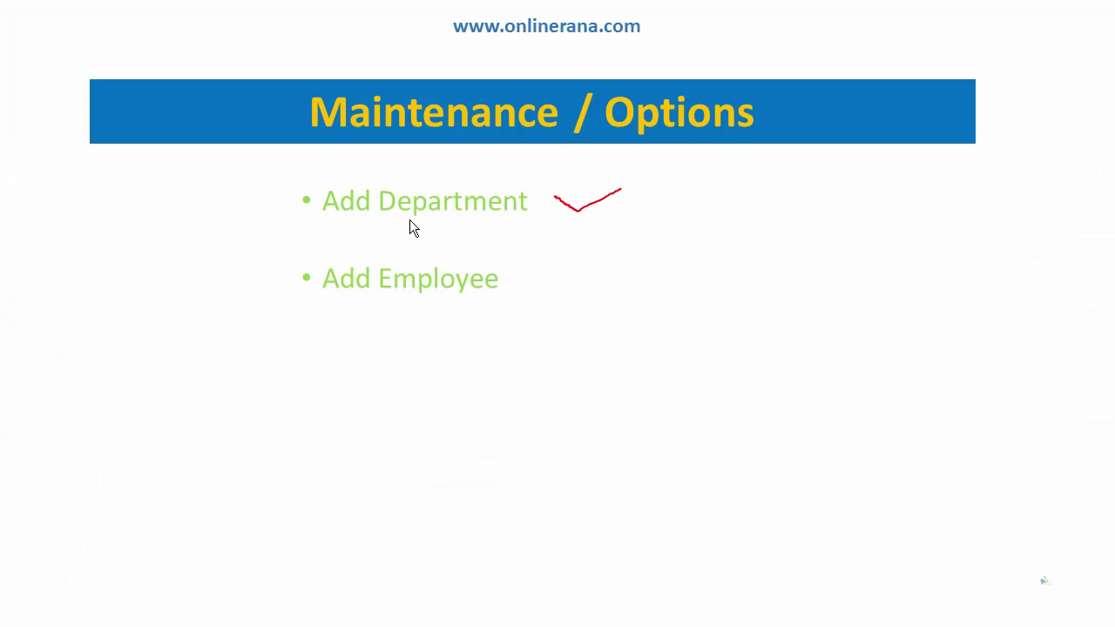
# - Tick Add Employee in red on the Maintenance / Options slide, then return to the Employee List
pyautogui.moveTo(552, 287); pyautogui.dragTo(612, 263)
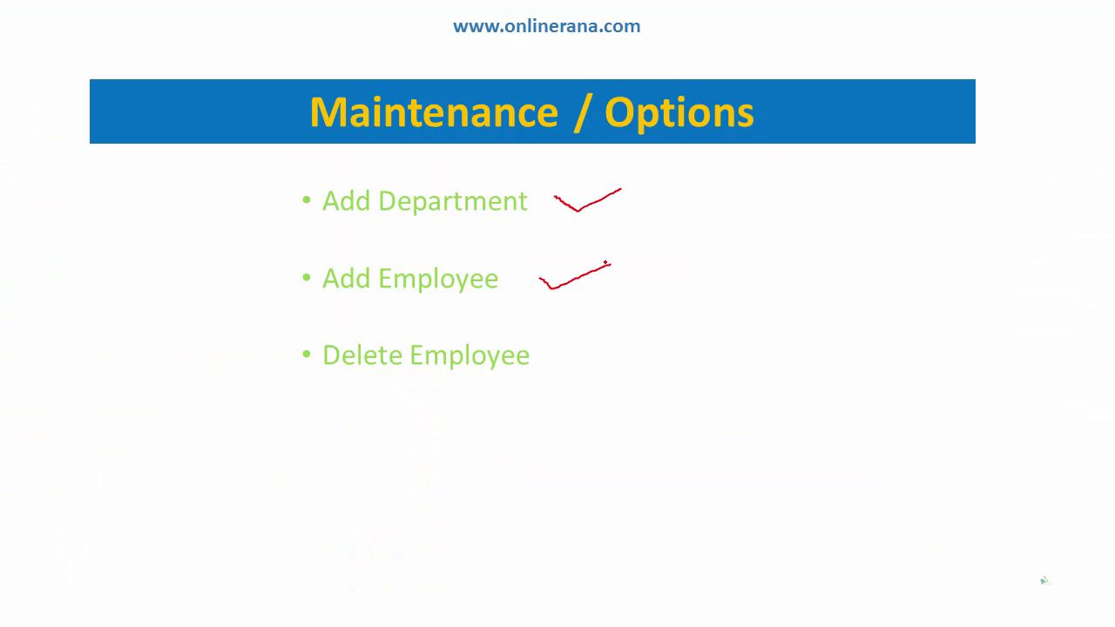
pyautogui.hotkey('alt', 'Tab')
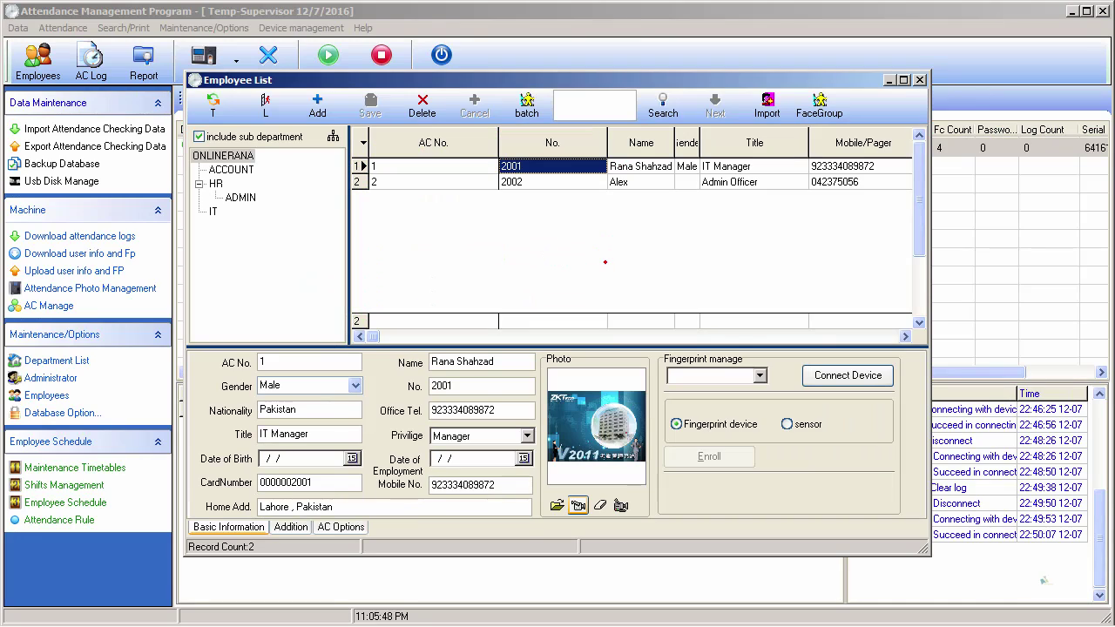
pyautogui.click(376, 181)
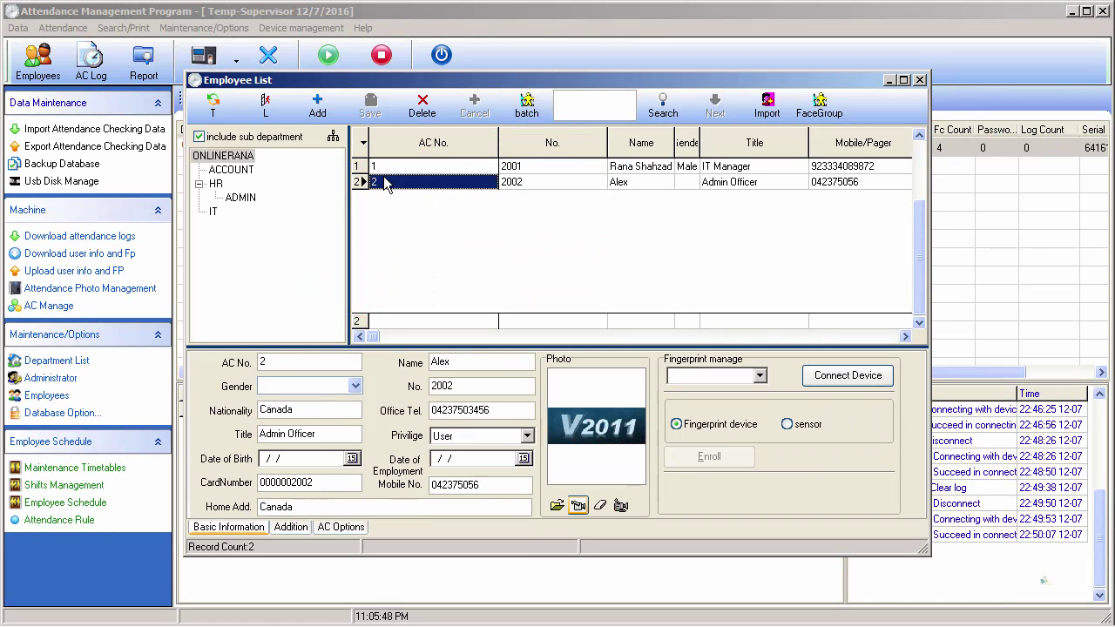
pyautogui.click(421, 106)
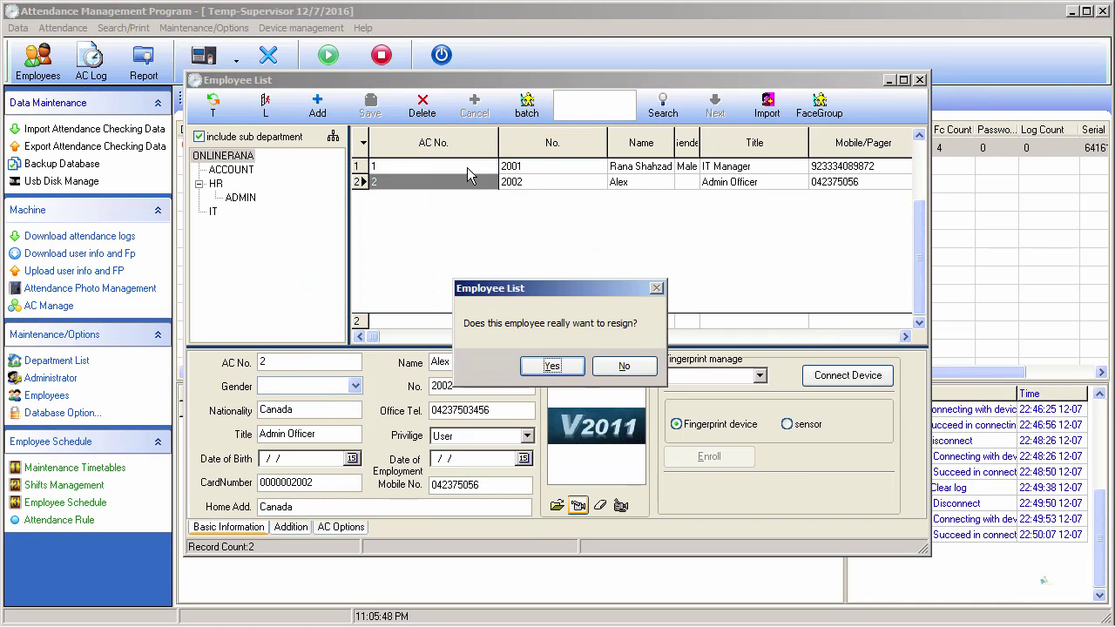
pyautogui.click(629, 367)
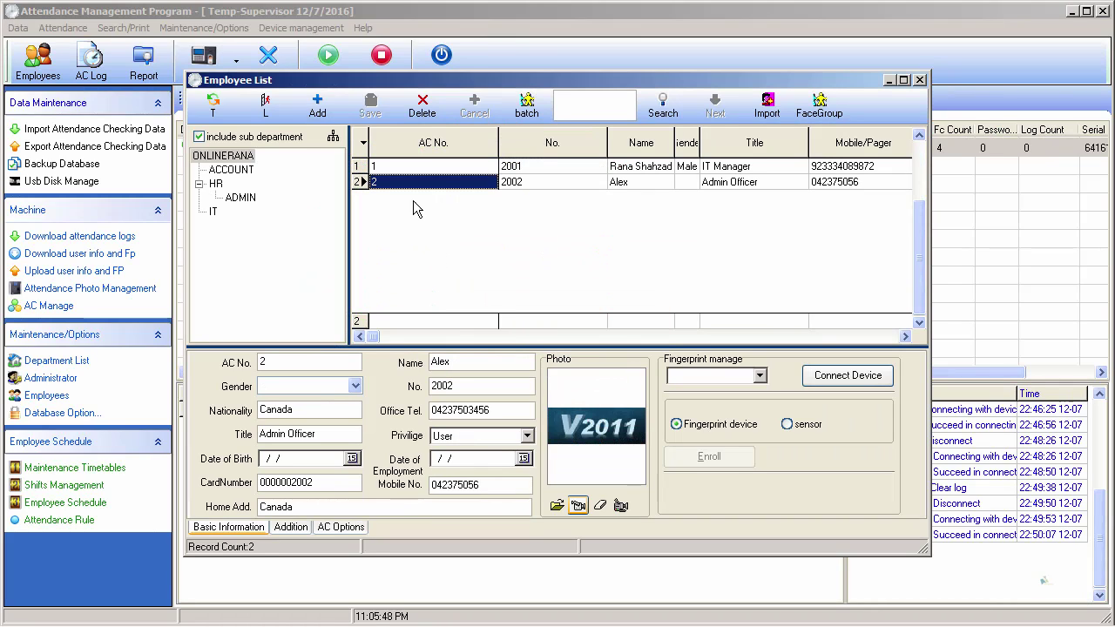
# - Reveal the Search Employee bullet on the slide and tick Delete Employee in red
pyautogui.hotkey('alt', 'Tab')
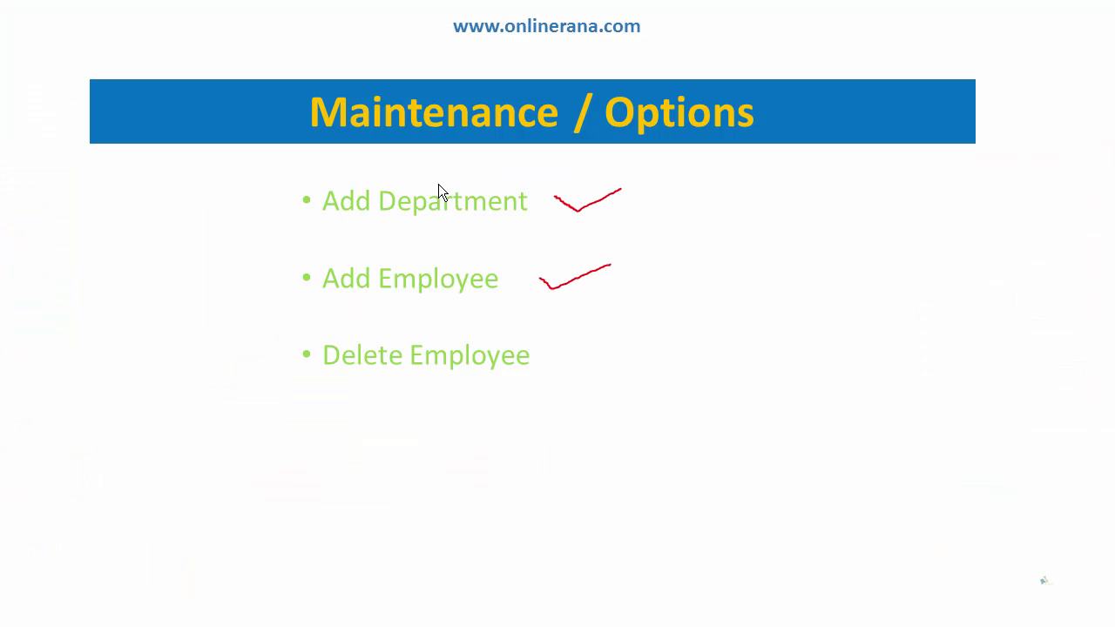
pyautogui.click(438, 183)
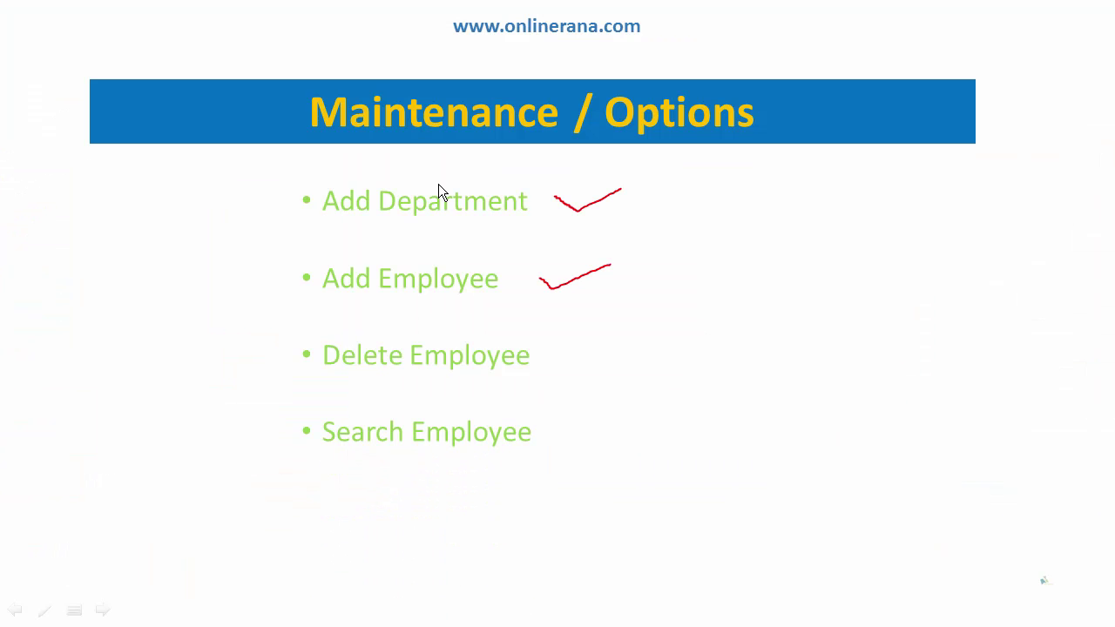
pyautogui.moveTo(565, 344); pyautogui.dragTo(651, 329)
pyautogui.hotkey('alt', 'Tab')
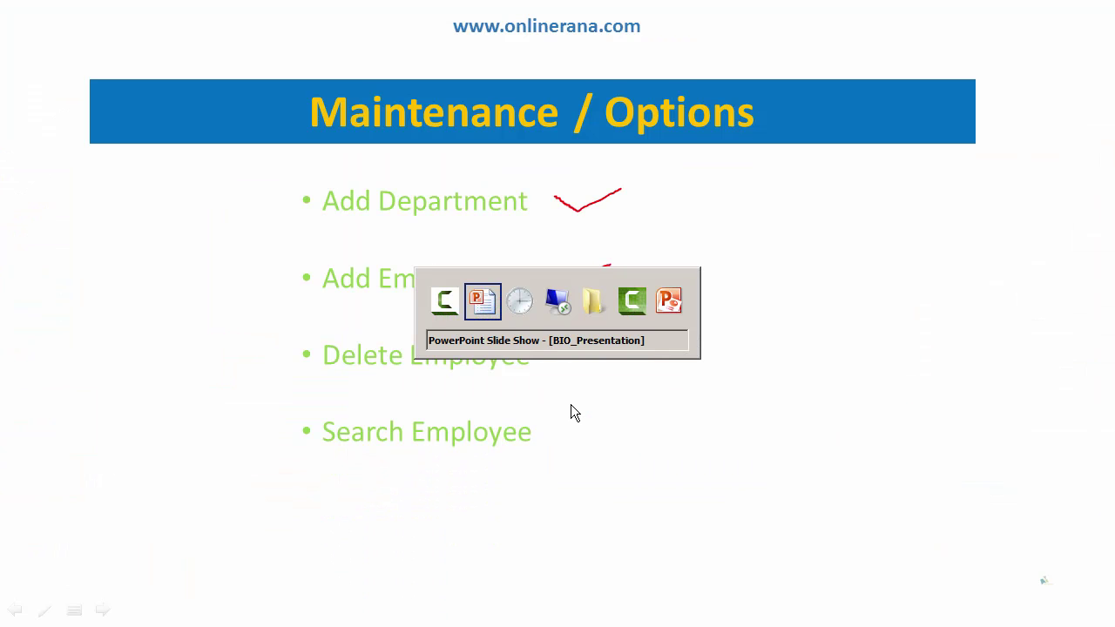
pyautogui.hotkey('alt', 'Tab')
pyautogui.hotkey('alt', 'Tab')
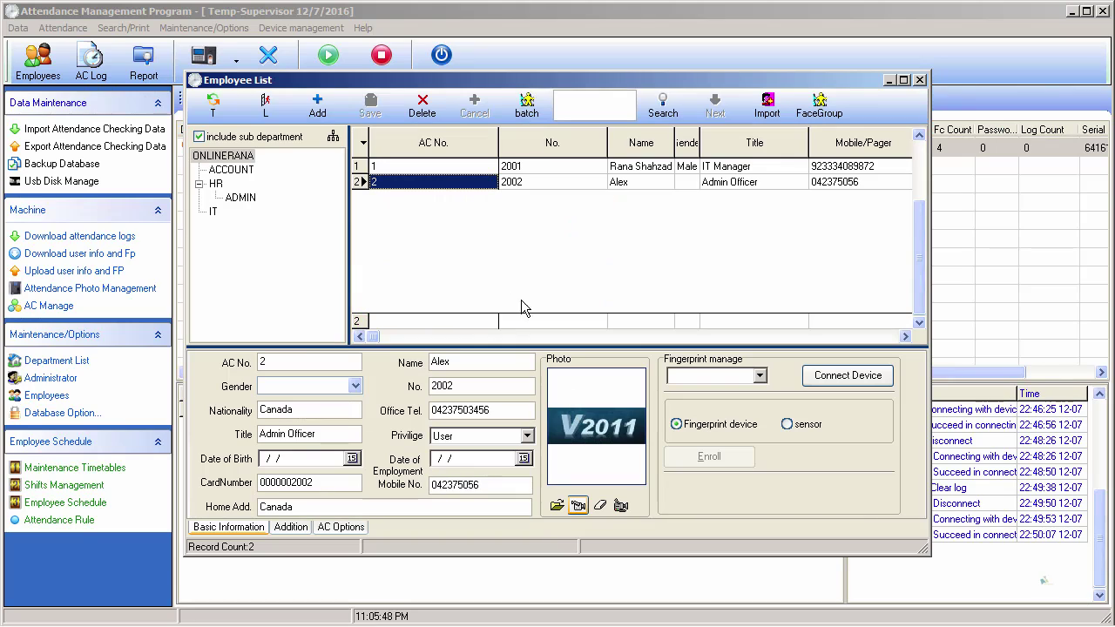
pyautogui.click(531, 167)
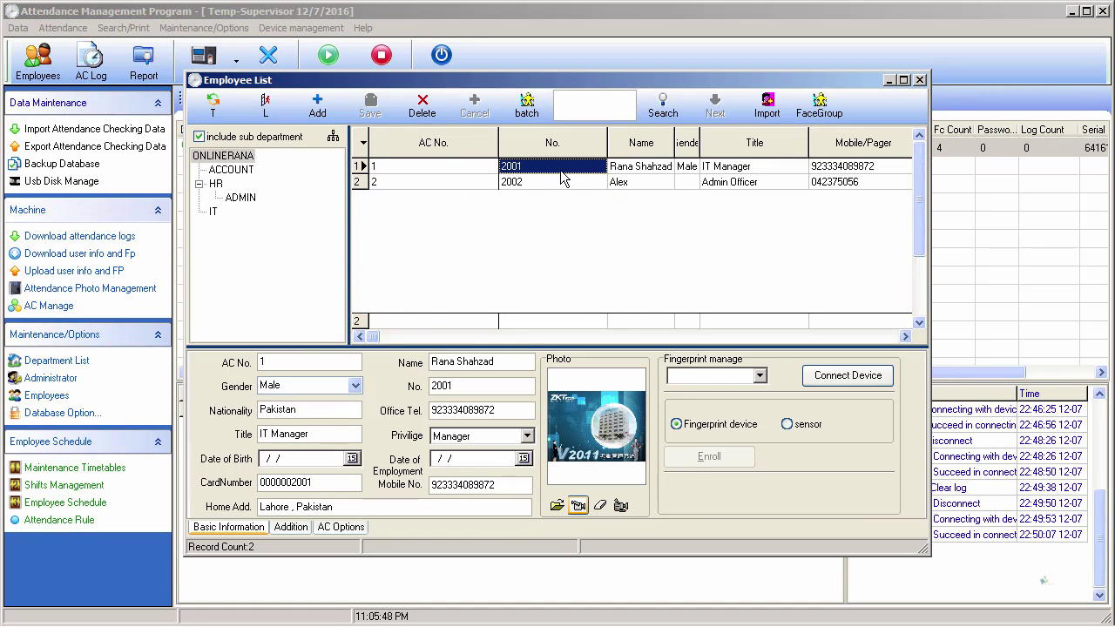
pyautogui.click(555, 180)
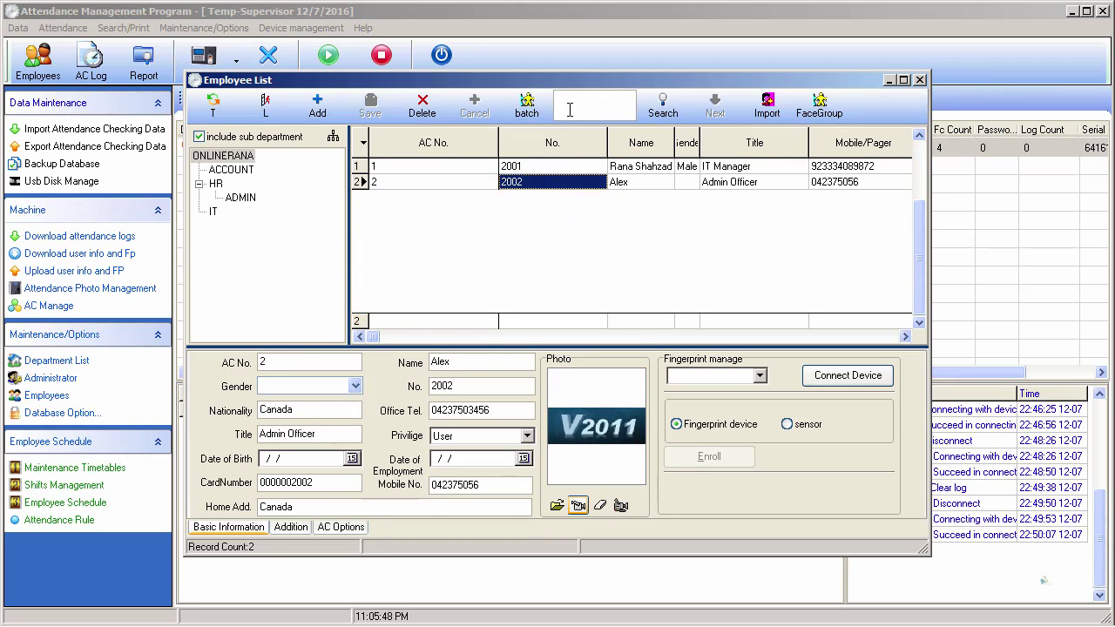
pyautogui.click(573, 111)
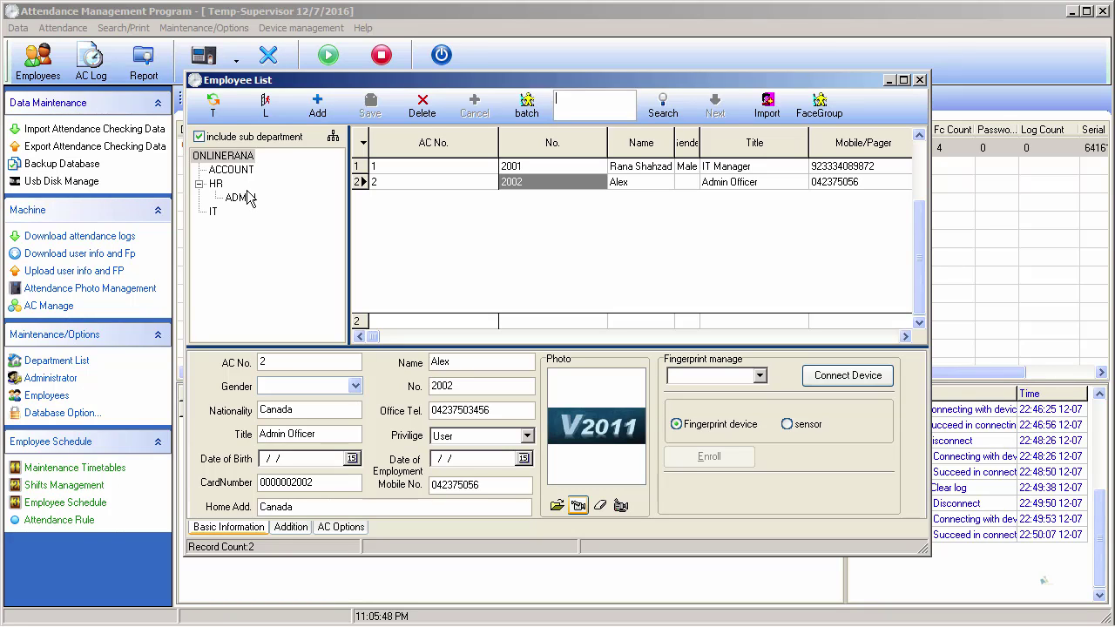
pyautogui.click(665, 105)
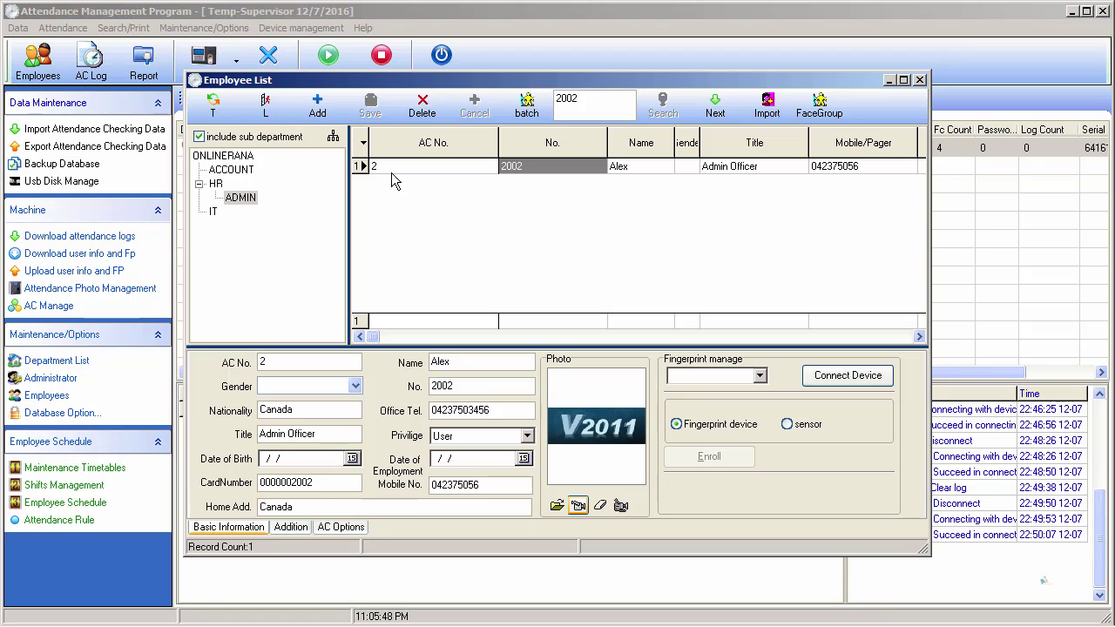
pyautogui.click(231, 156)
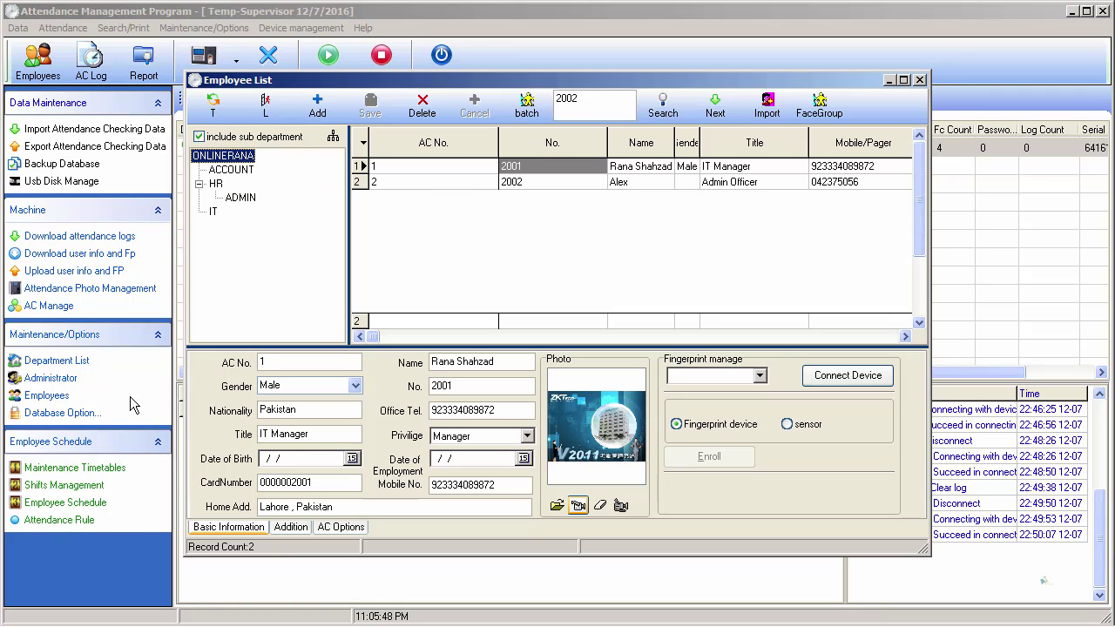
# - Tick Search Employee in red on the slide and reveal the Database Option bullet
pyautogui.hotkey('alt', 'Tab')
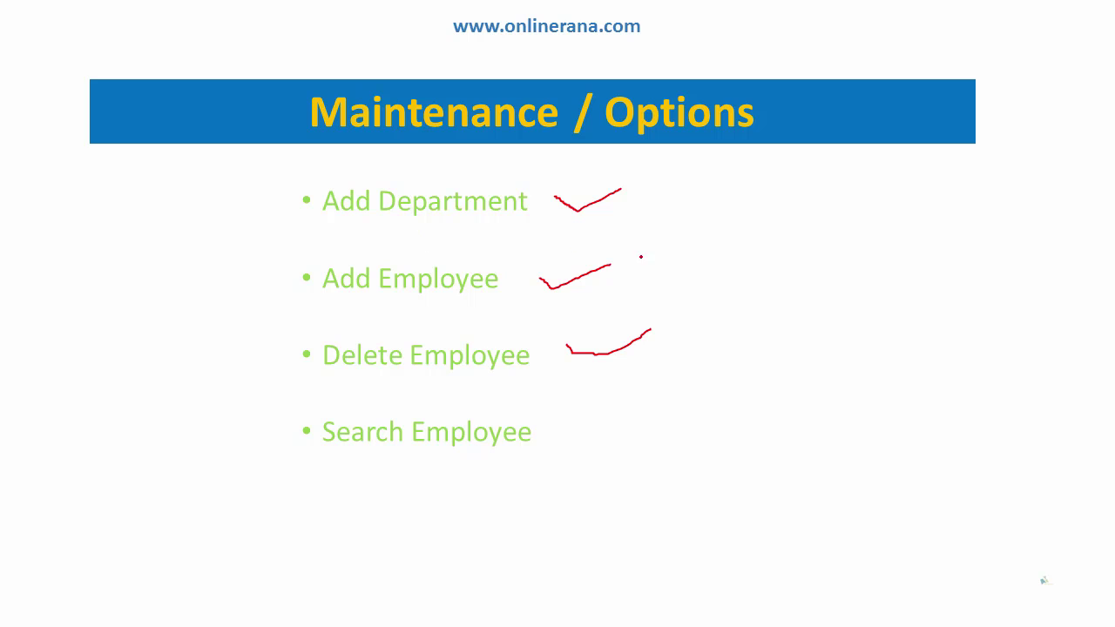
pyautogui.moveTo(583, 436); pyautogui.dragTo(672, 406)
pyautogui.press('Left')
pyautogui.press('Right')
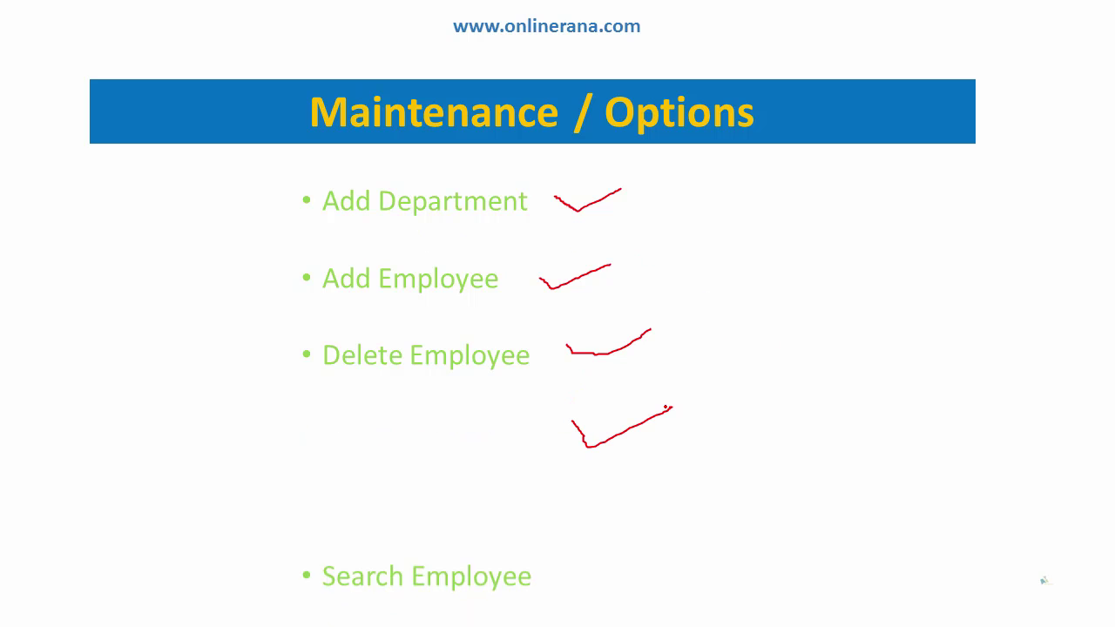
pyautogui.press('Right')
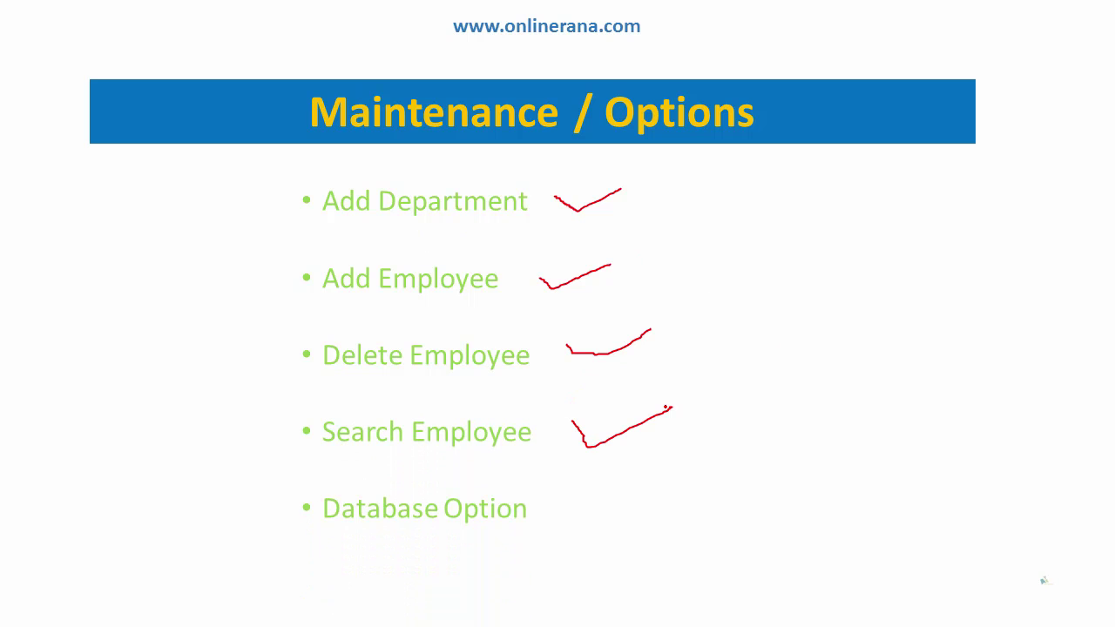
pyautogui.hotkey('alt', 'Tab')
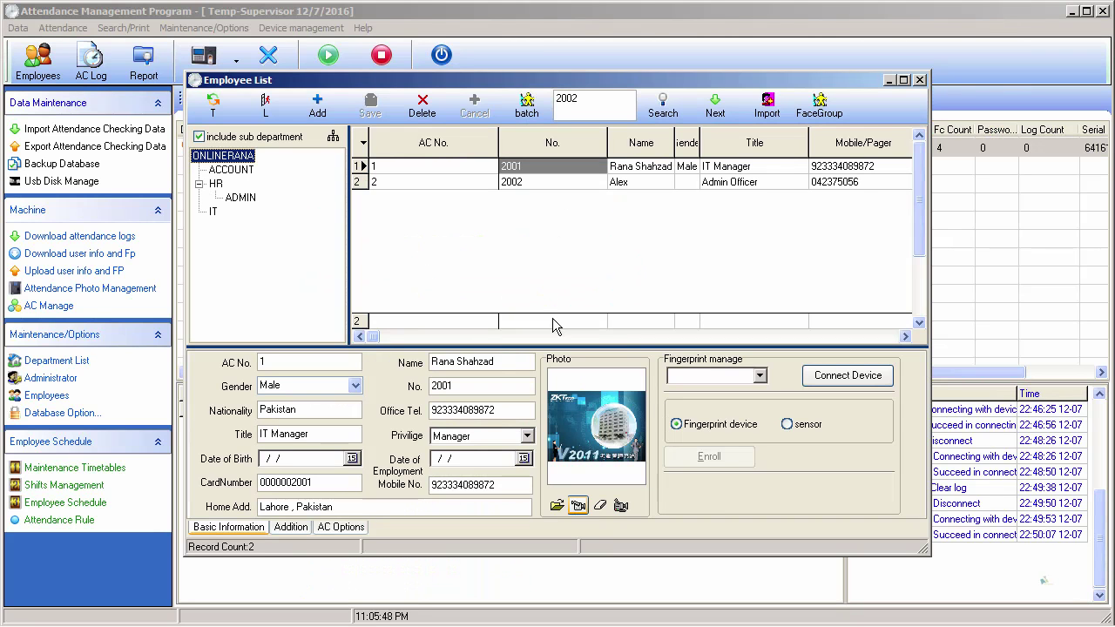
# - Close the Employee List, then view and close the empty Administrators list
pyautogui.click(920, 80)
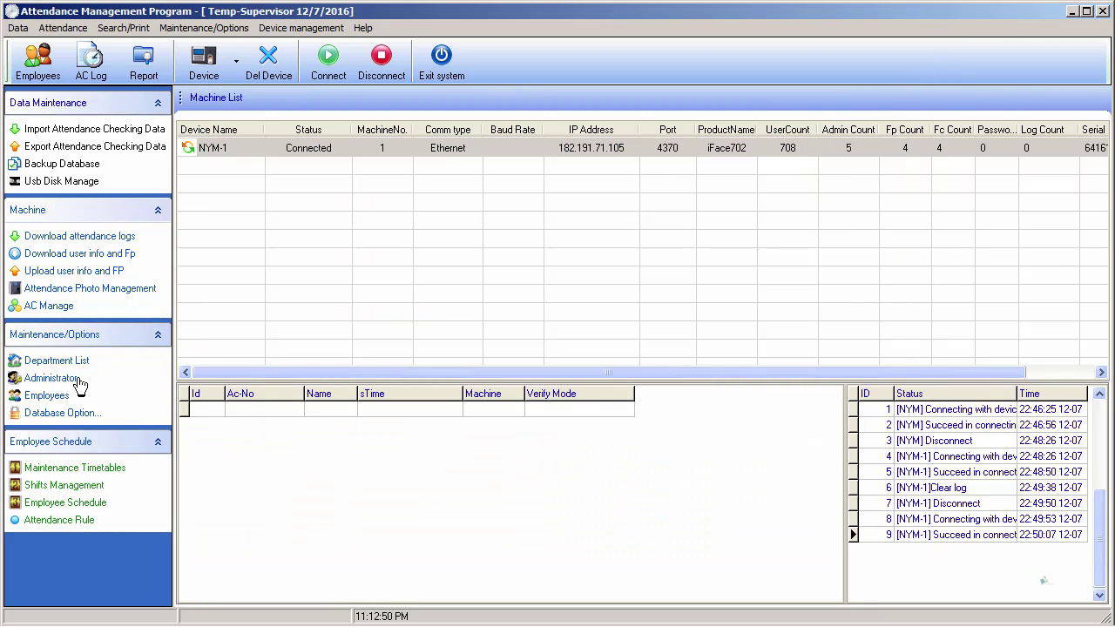
pyautogui.click(70, 399)
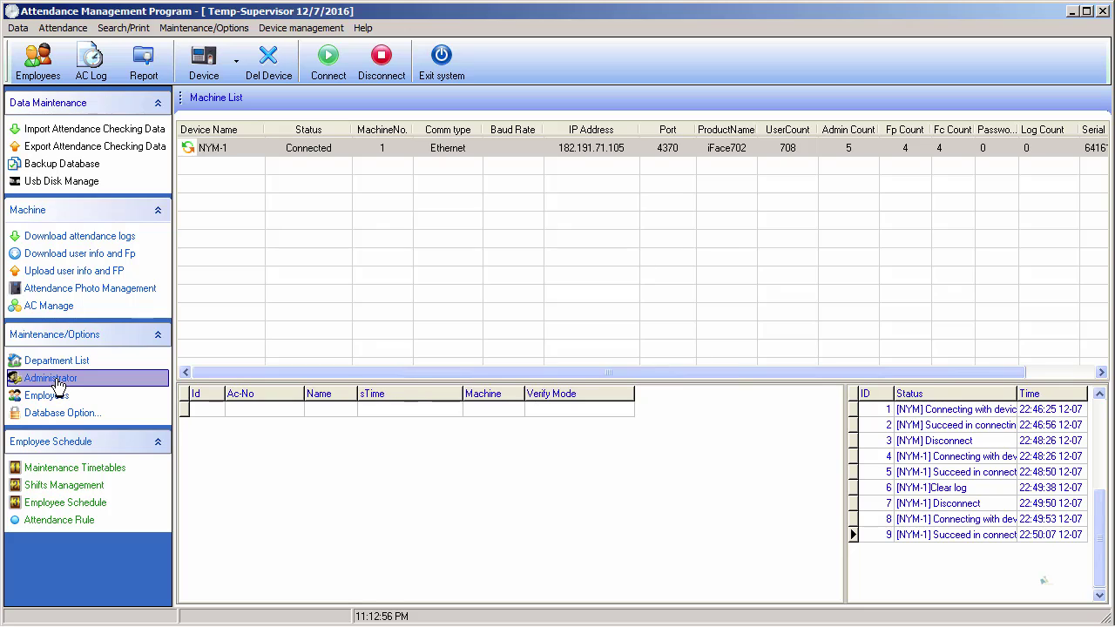
pyautogui.click(54, 380)
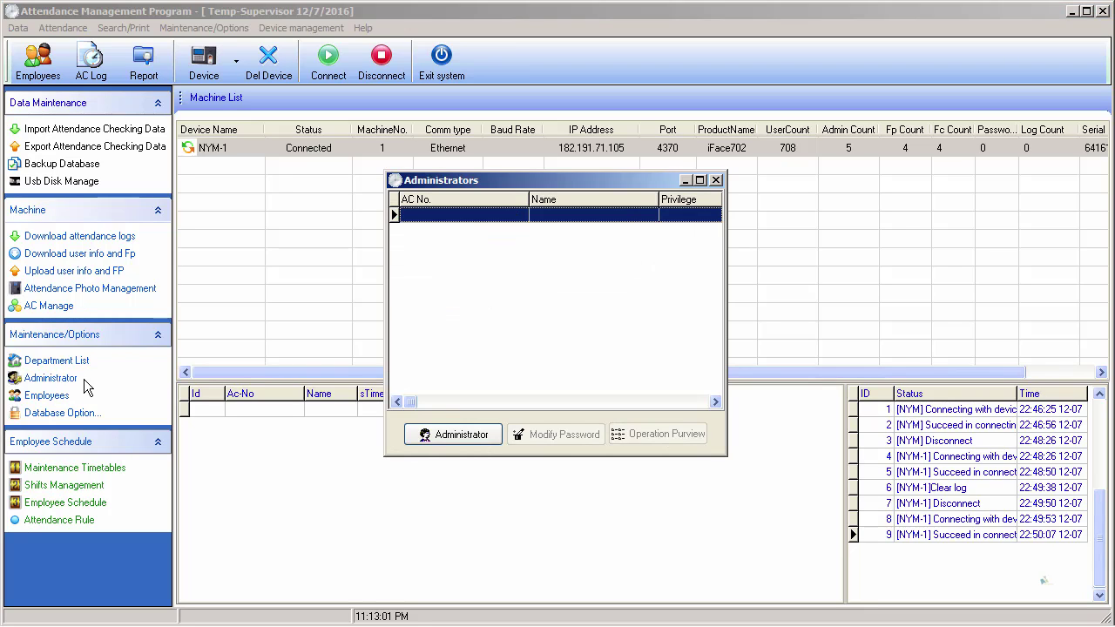
pyautogui.click(716, 181)
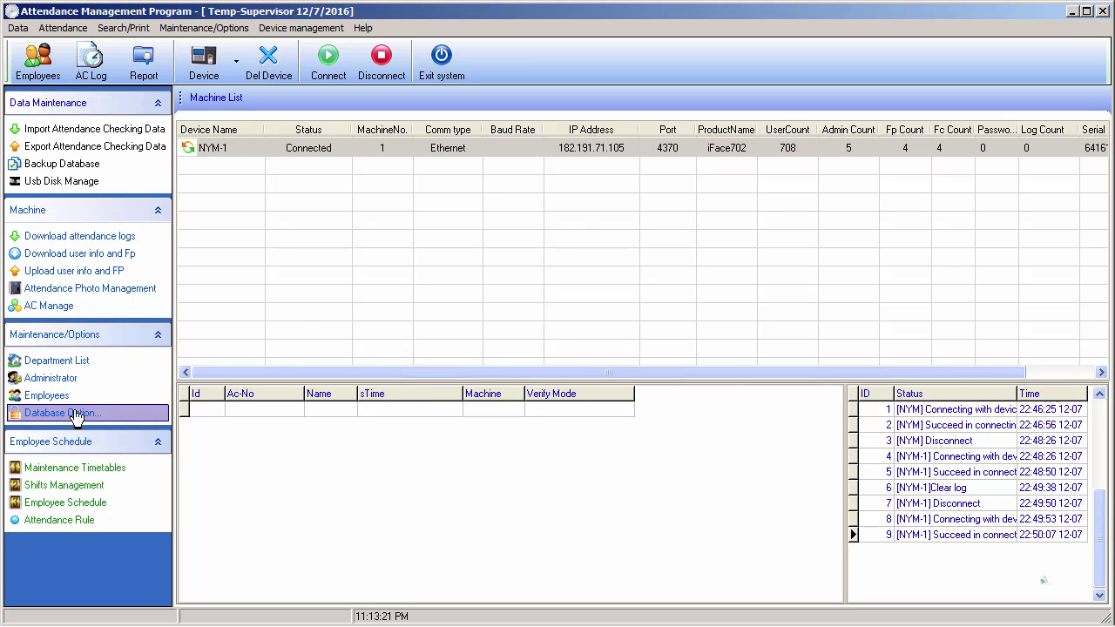
# - In Database Option, select Microsoft OLE DB Provider for SQL Server and continue to its connection settings
pyautogui.click(76, 415)
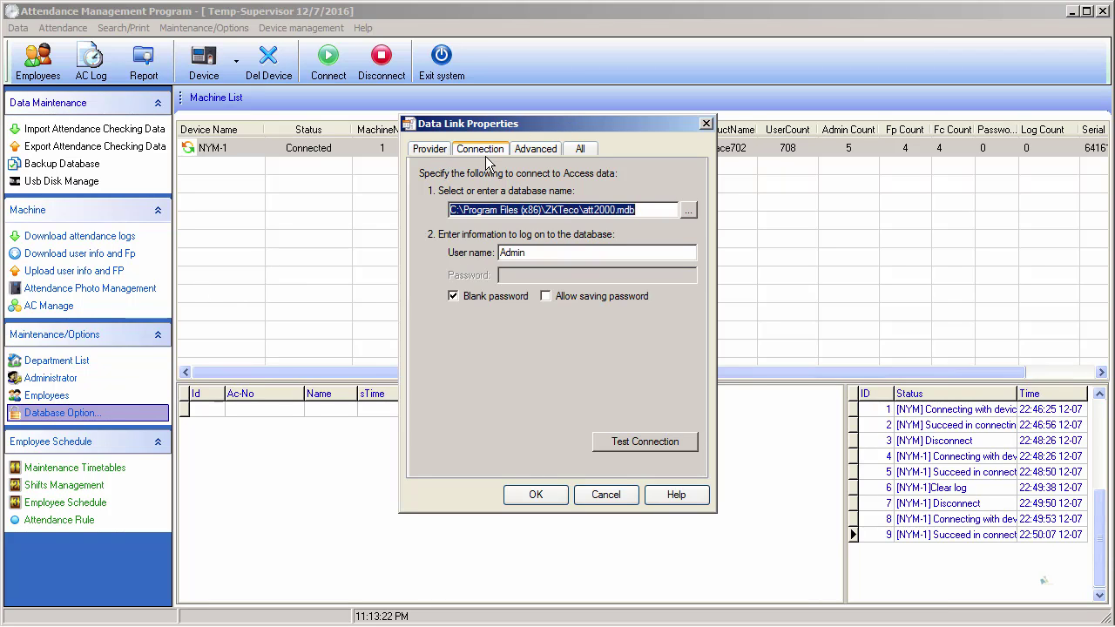
pyautogui.click(433, 151)
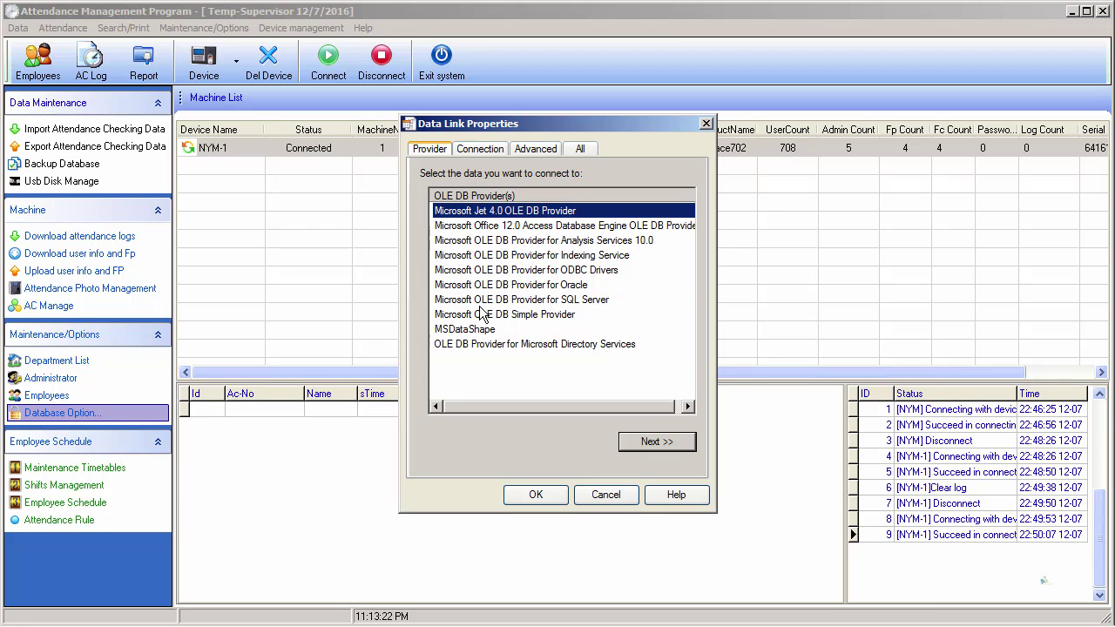
pyautogui.click(553, 302)
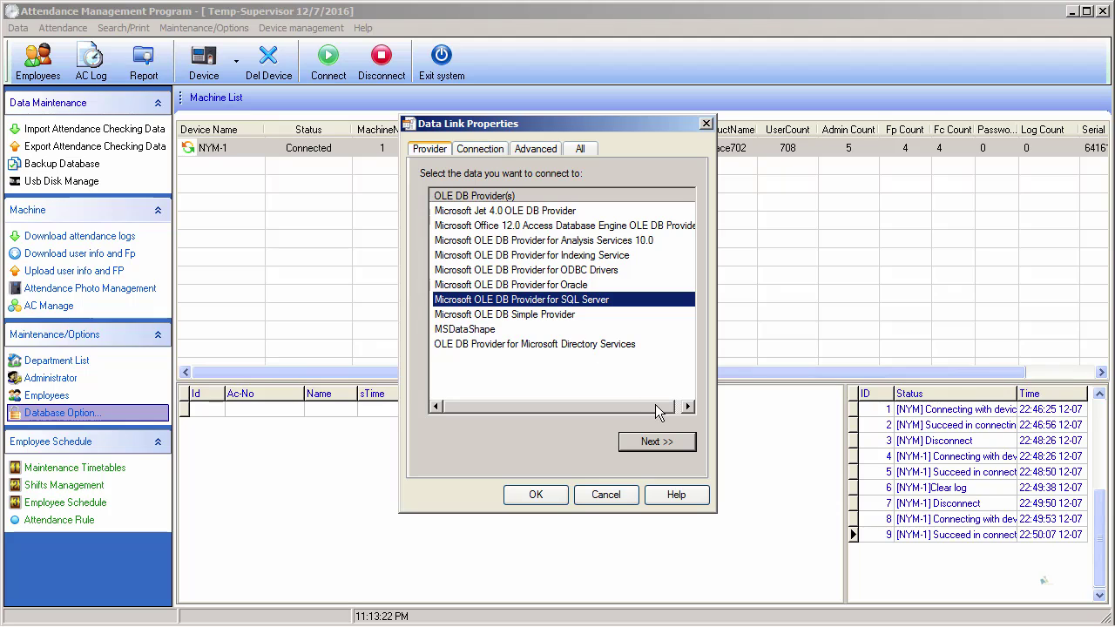
pyautogui.click(677, 440)
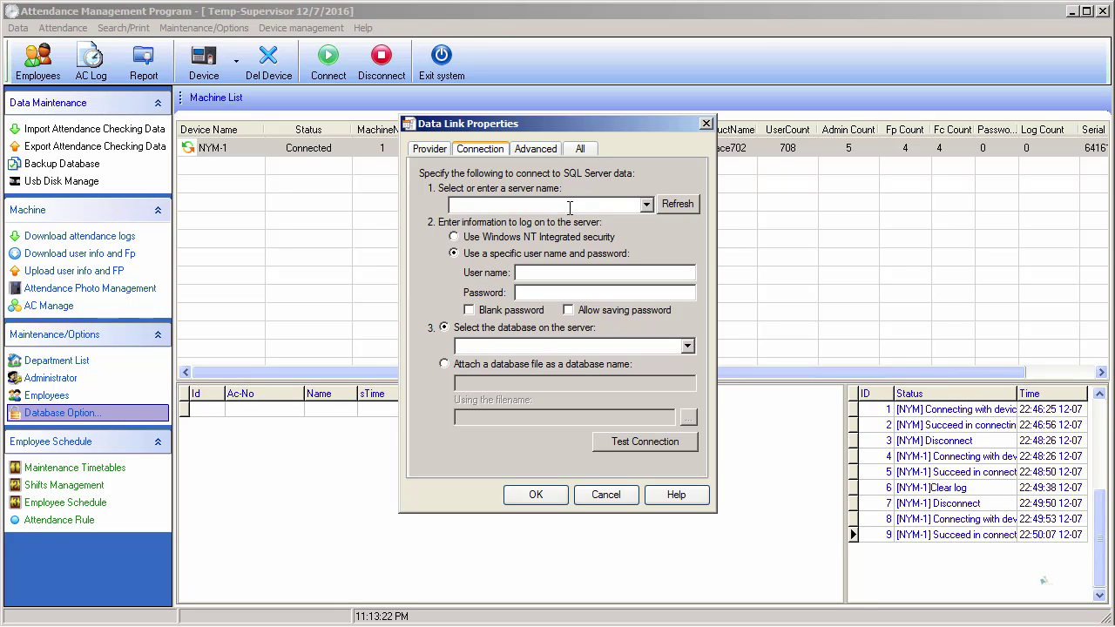
# - Try listing the server's databases and dismiss the authorization and login-failed errors
pyautogui.write('a')
pyautogui.press('BackSpace')
pyautogui.click(544, 295)
pyautogui.click(688, 348)
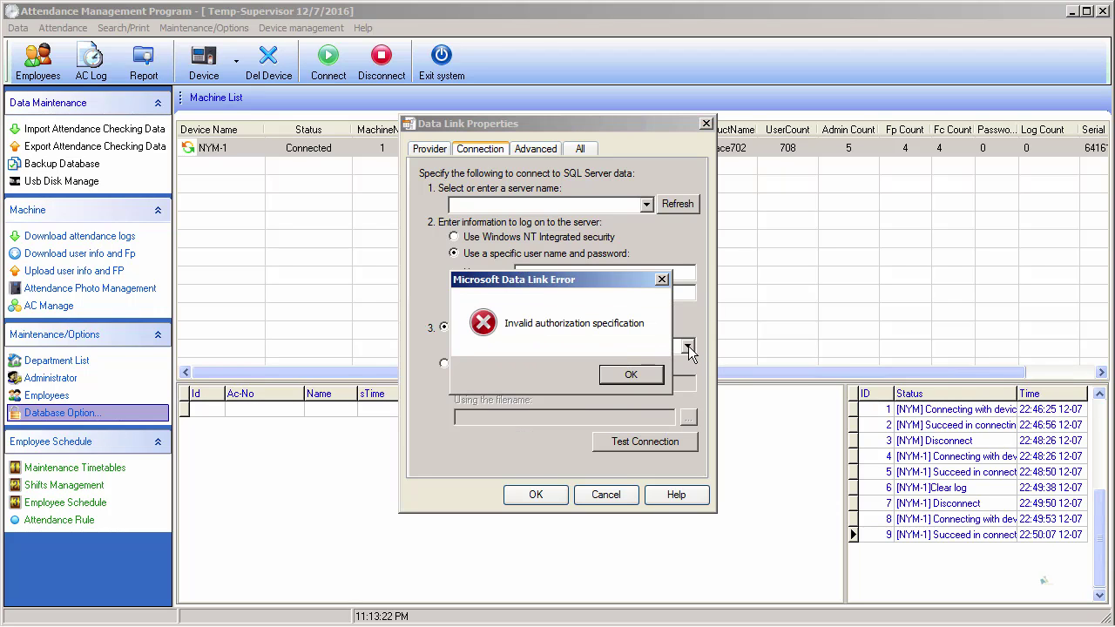
pyautogui.click(636, 376)
pyautogui.click(671, 376)
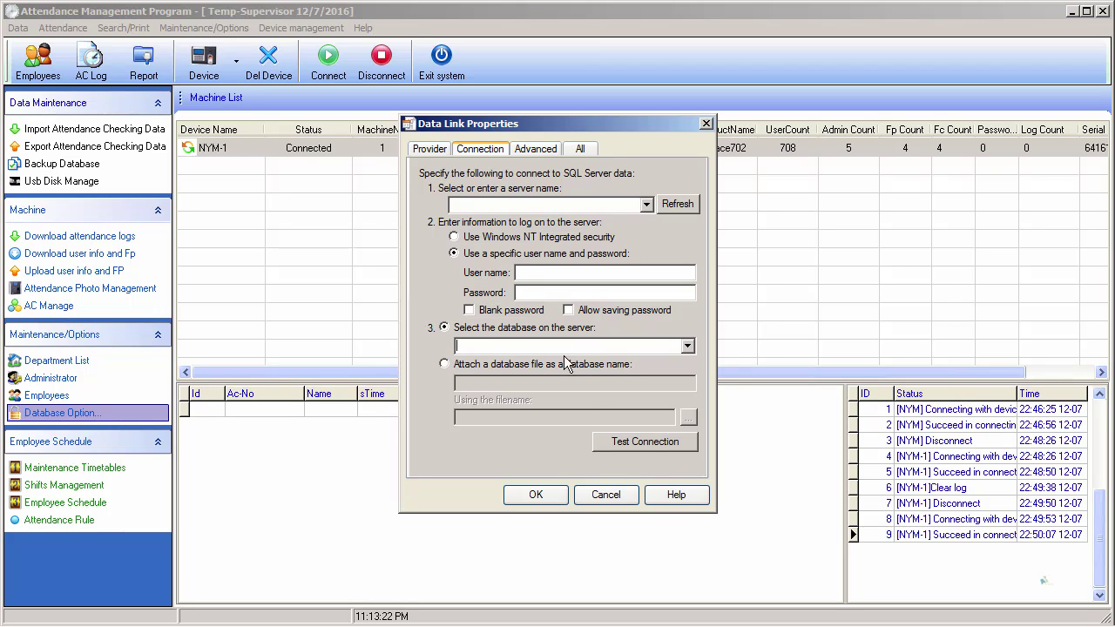
# - Browse the Advanced, All and Provider tabs, then close Data Link Properties
pyautogui.click(541, 153)
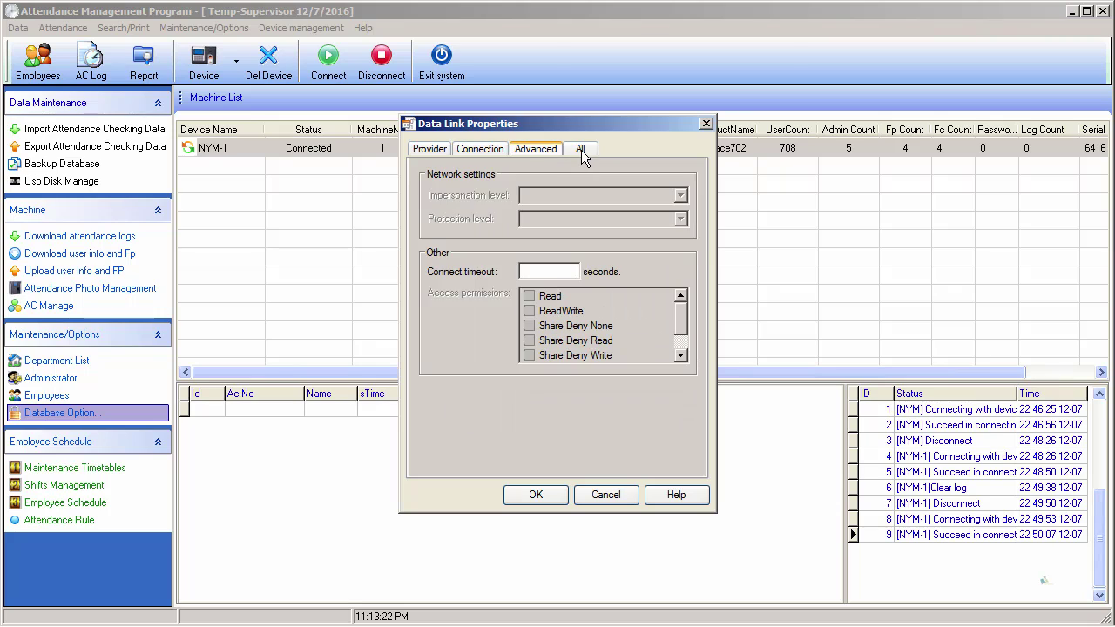
pyautogui.click(582, 150)
pyautogui.click(431, 150)
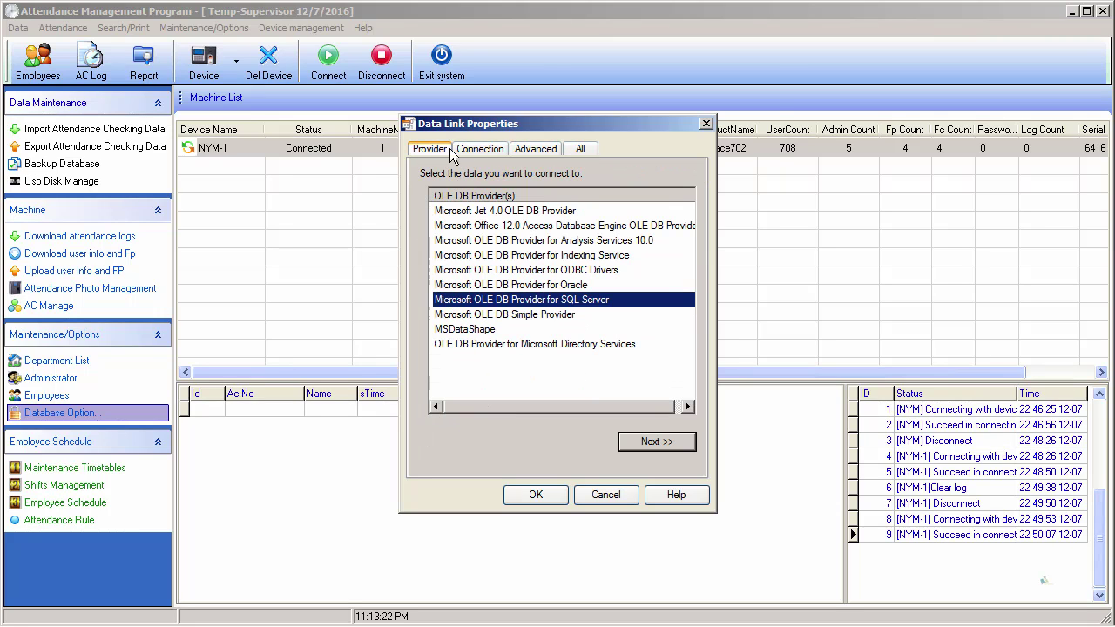
pyautogui.click(707, 124)
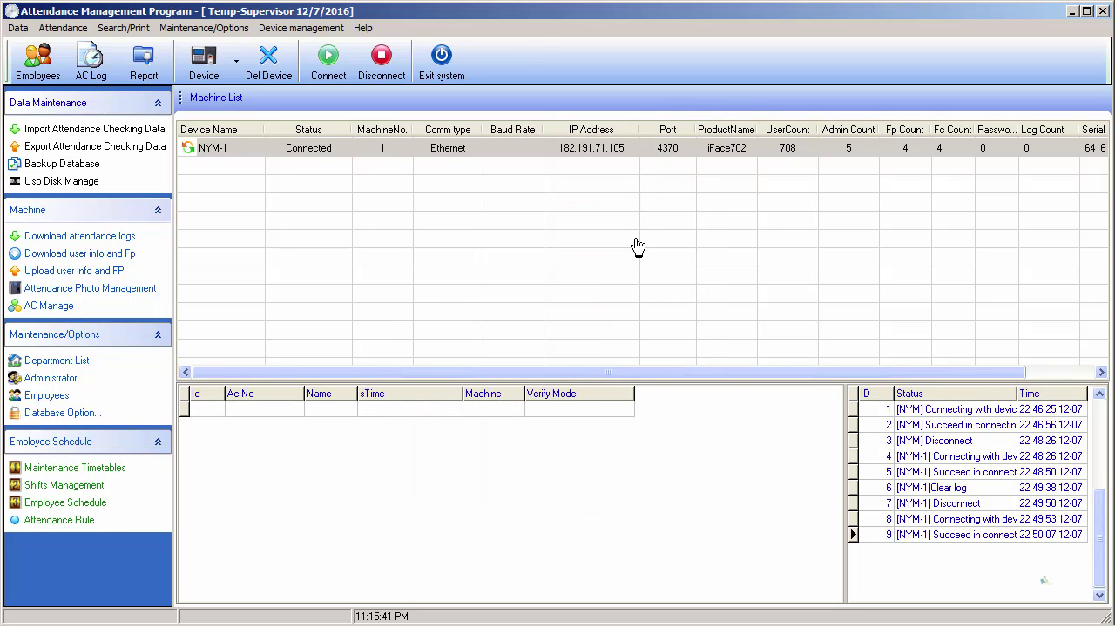
# - Tick Database Option in red on the PowerPoint slide, then advance to the Employee Scheduling slide
pyautogui.hotkey('alt', 'Tab')
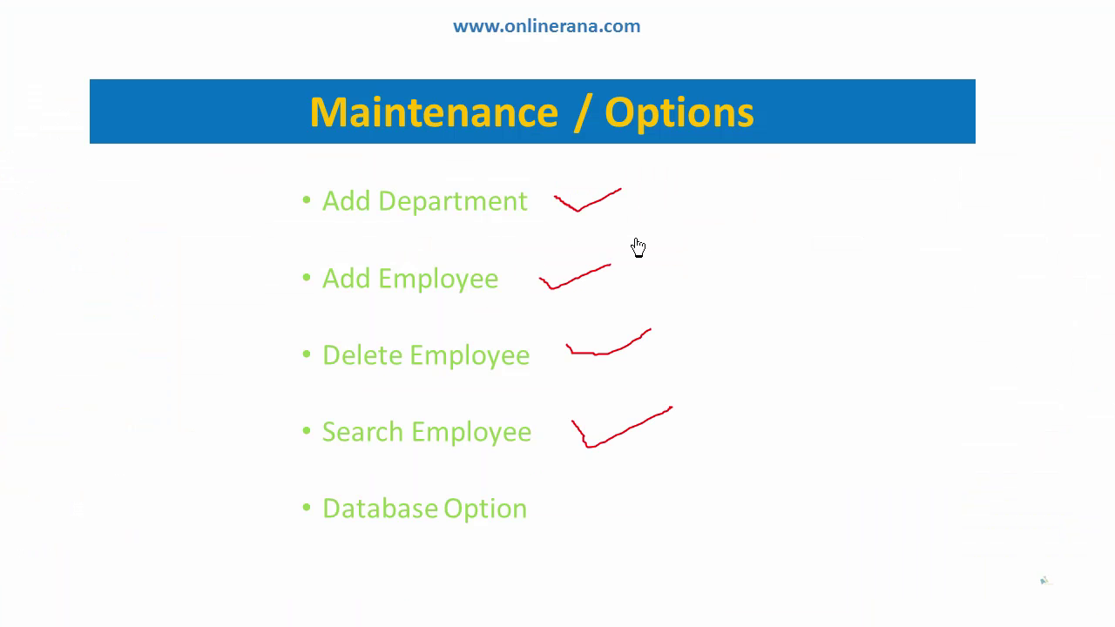
pyautogui.moveTo(591, 503)
pyautogui.mouseDown()
pyautogui.moveTo(624, 519)
pyautogui.moveTo(699, 480)
pyautogui.mouseUp()
pyautogui.press('Right')
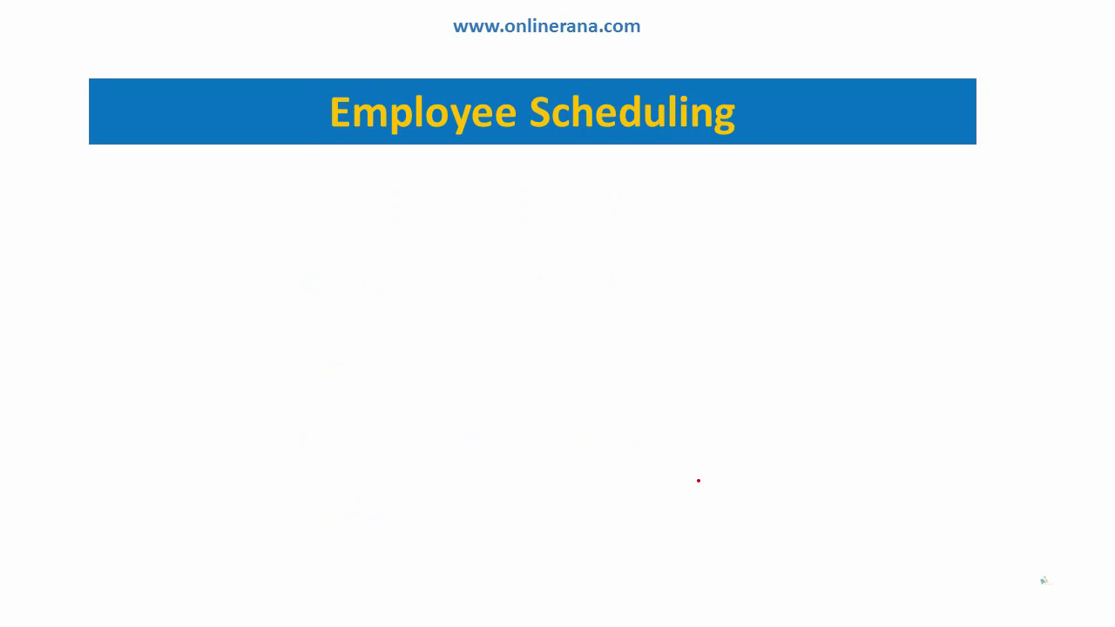